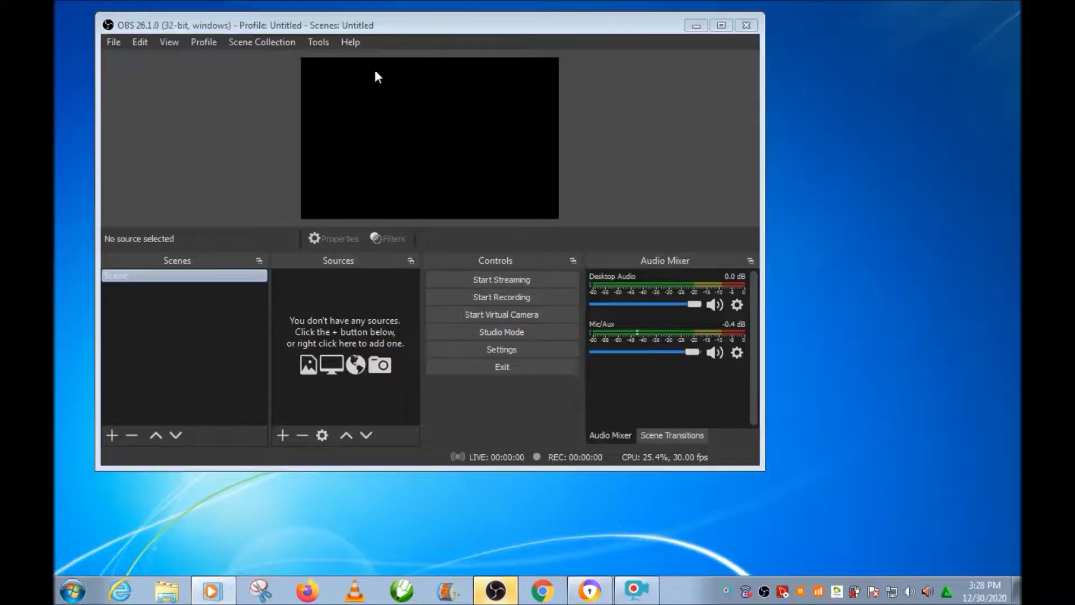
# Step: Start the Auto-Configuration Wizard and choose to optimize just for recording, without streaming
pyautogui.click(453, 31)
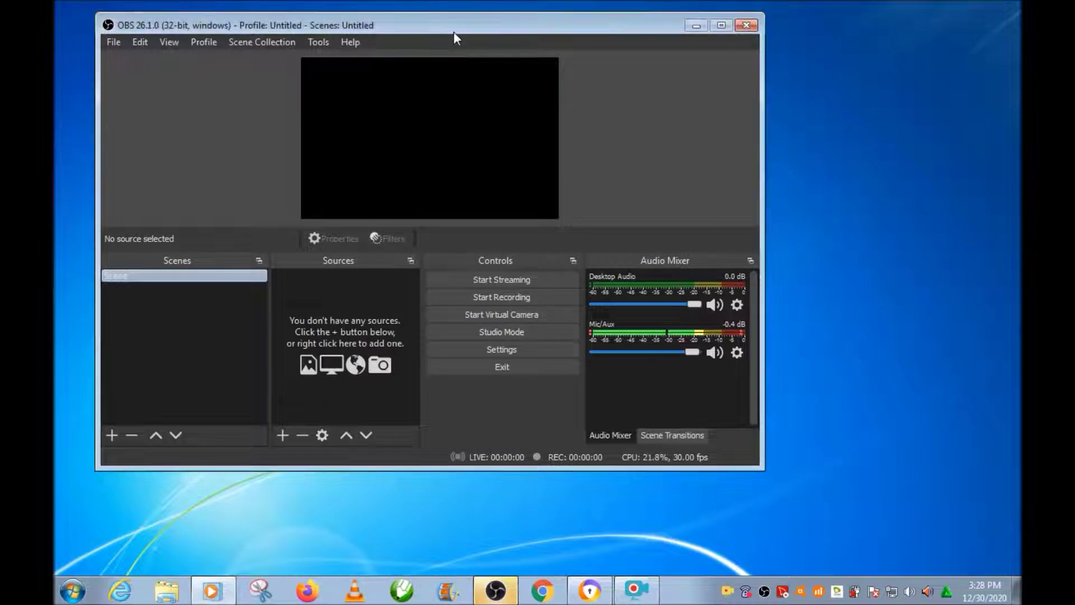
pyautogui.moveTo(453, 31); pyautogui.dragTo(451, 59)
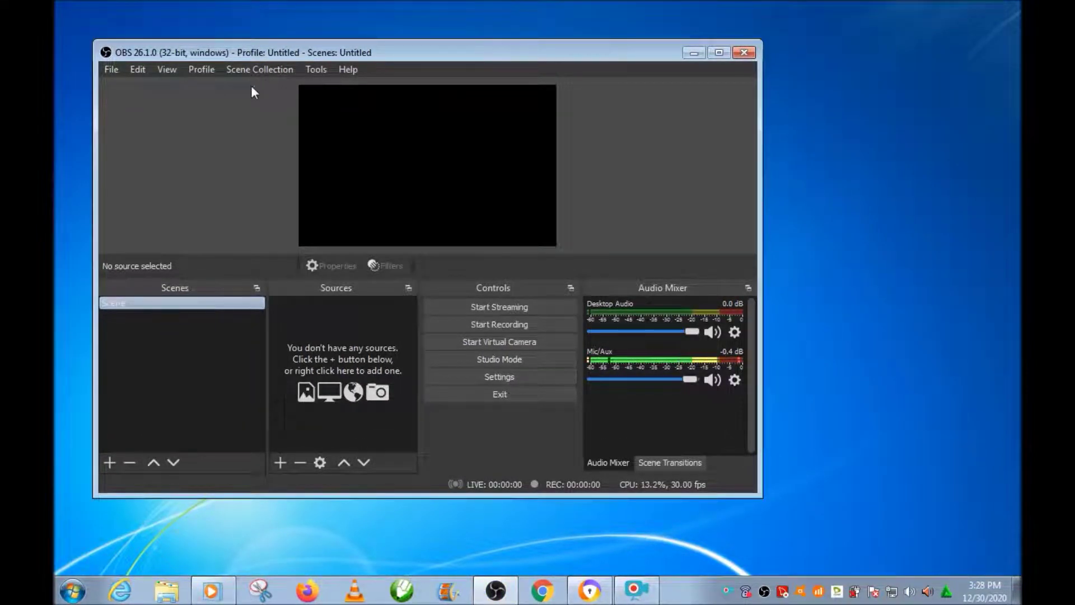
pyautogui.click(323, 69)
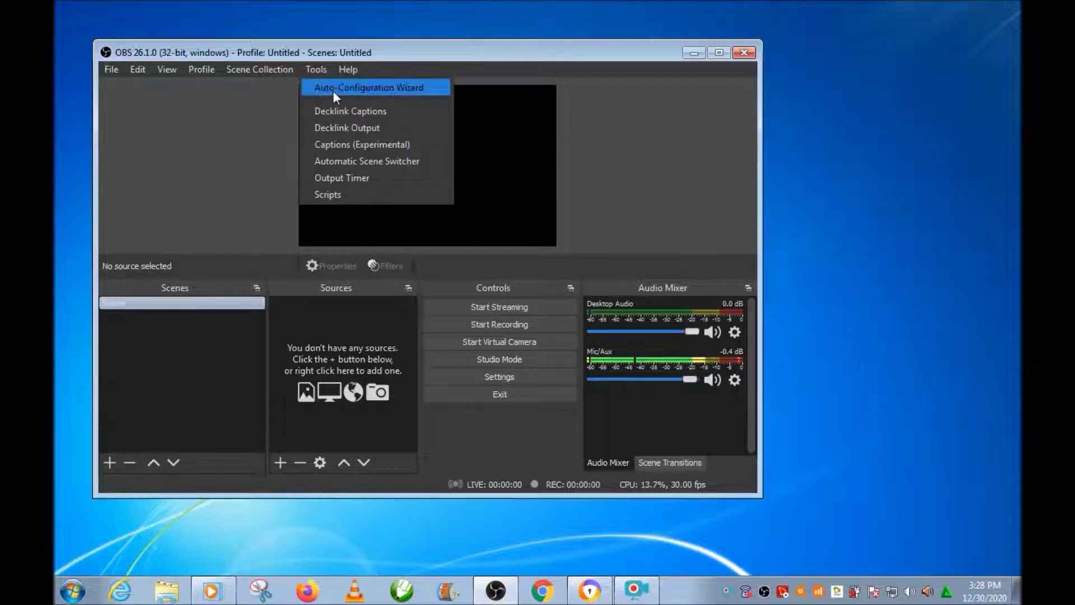
pyautogui.click(333, 90)
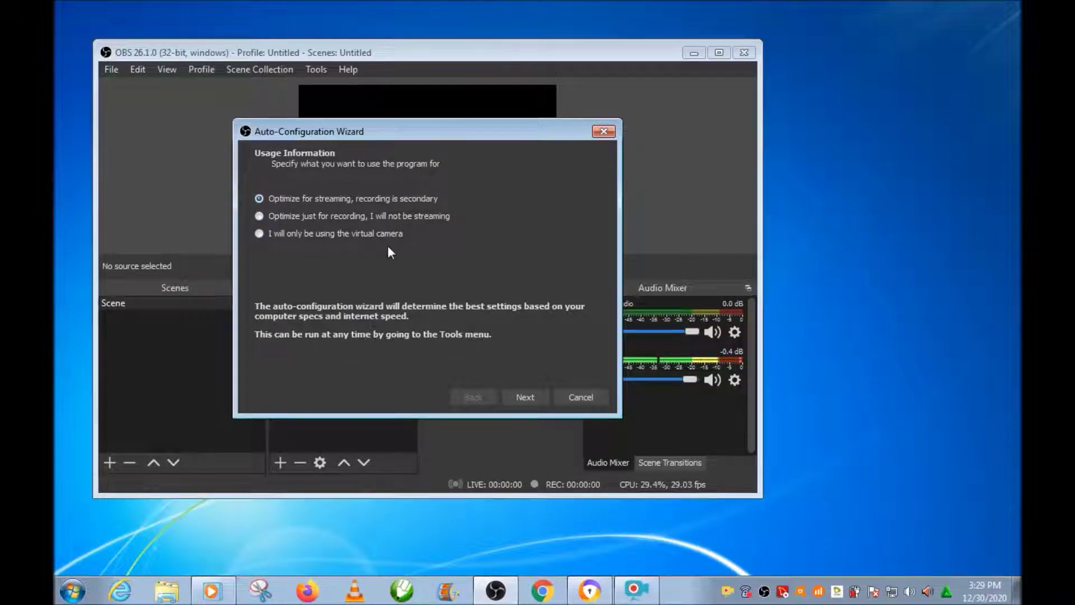
pyautogui.click(258, 216)
pyautogui.click(528, 395)
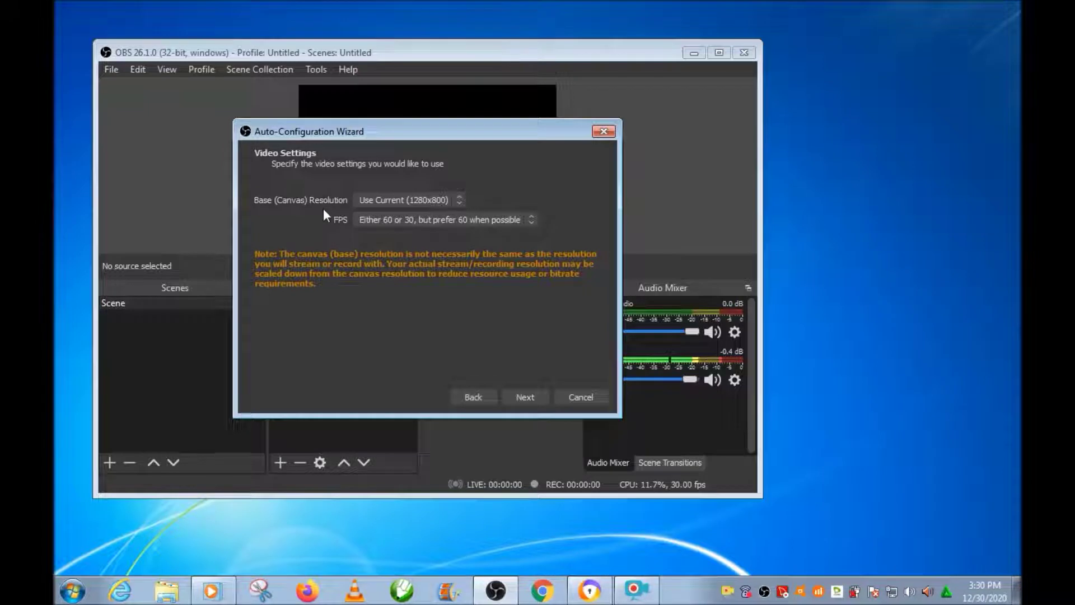
# Step: Keep the base canvas resolution at Use Current (1280x800), set the FPS to 30, and apply the wizard's settings
pyautogui.click(459, 200)
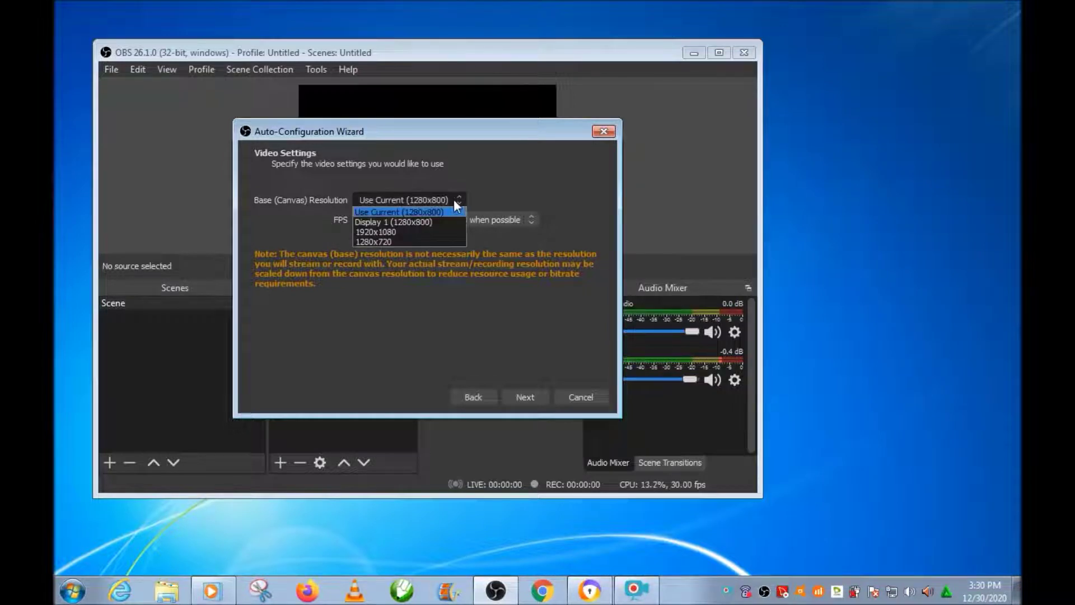
pyautogui.click(388, 211)
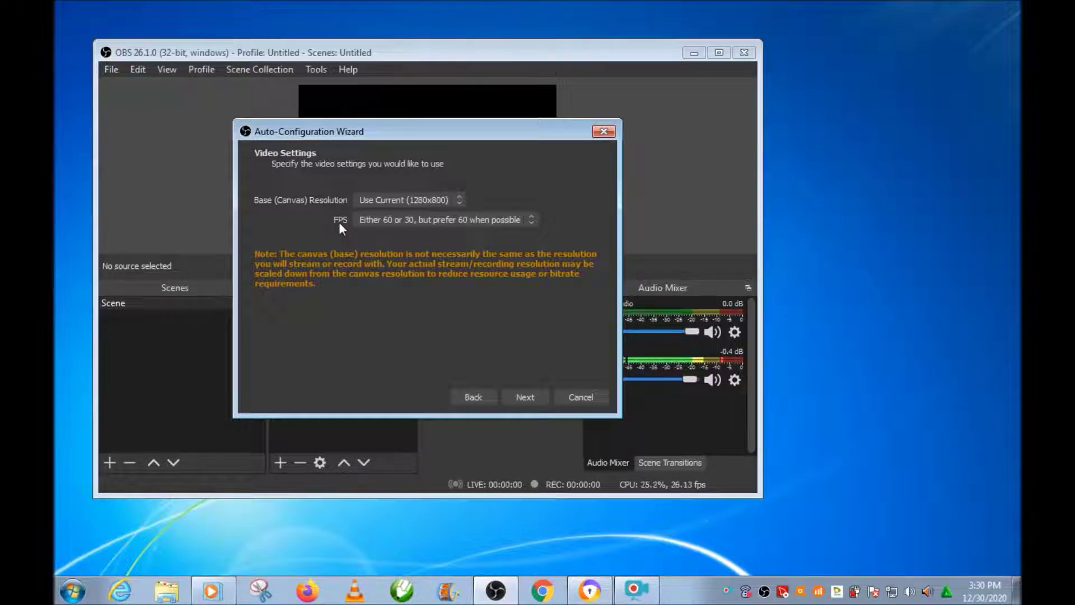
pyautogui.click(529, 221)
pyautogui.click(526, 220)
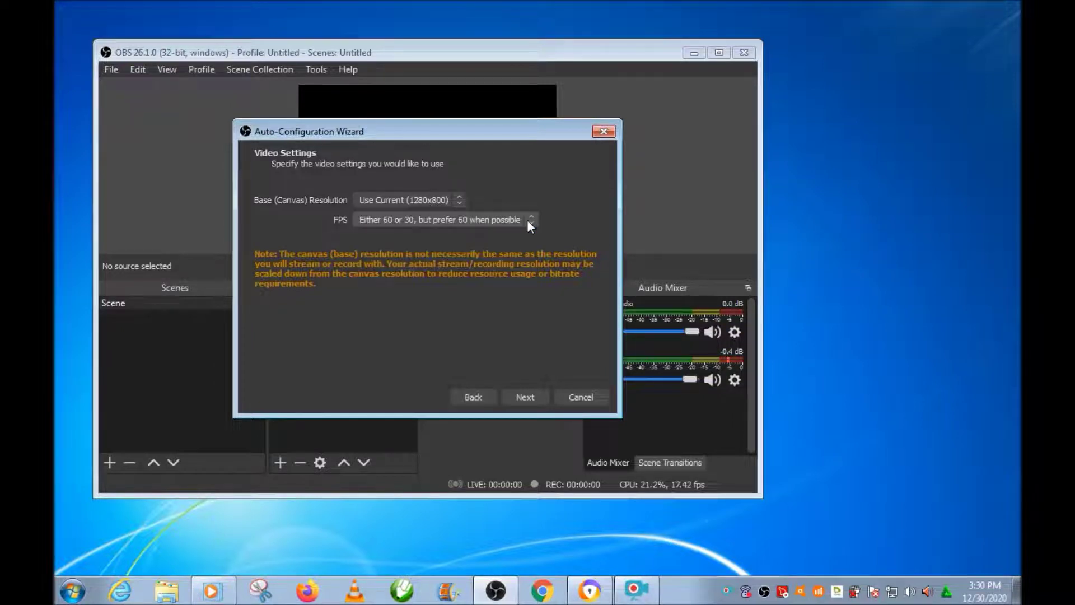
pyautogui.click(526, 220)
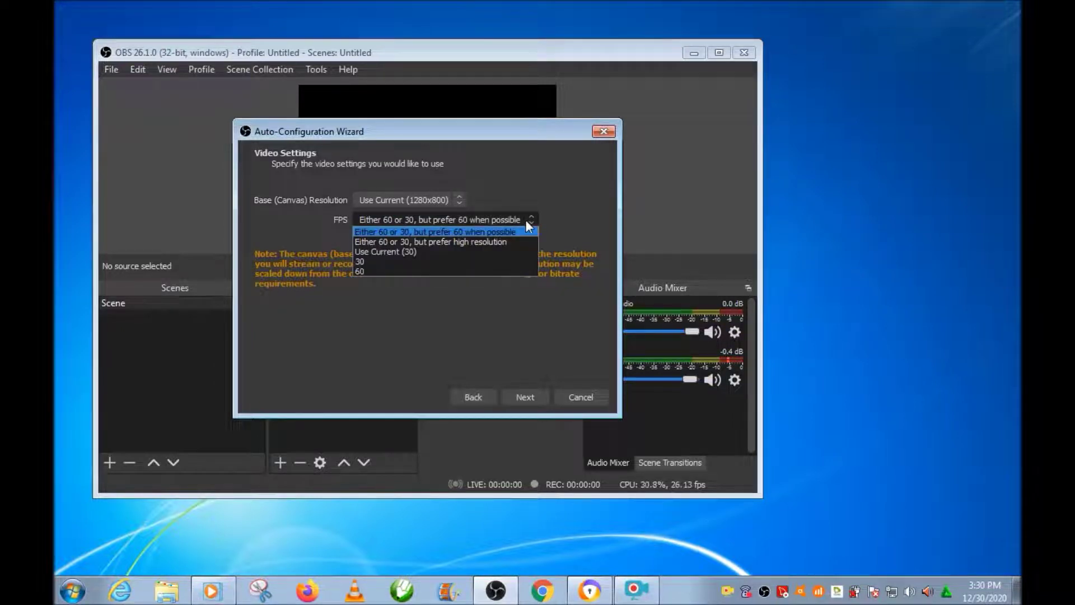
pyautogui.click(379, 260)
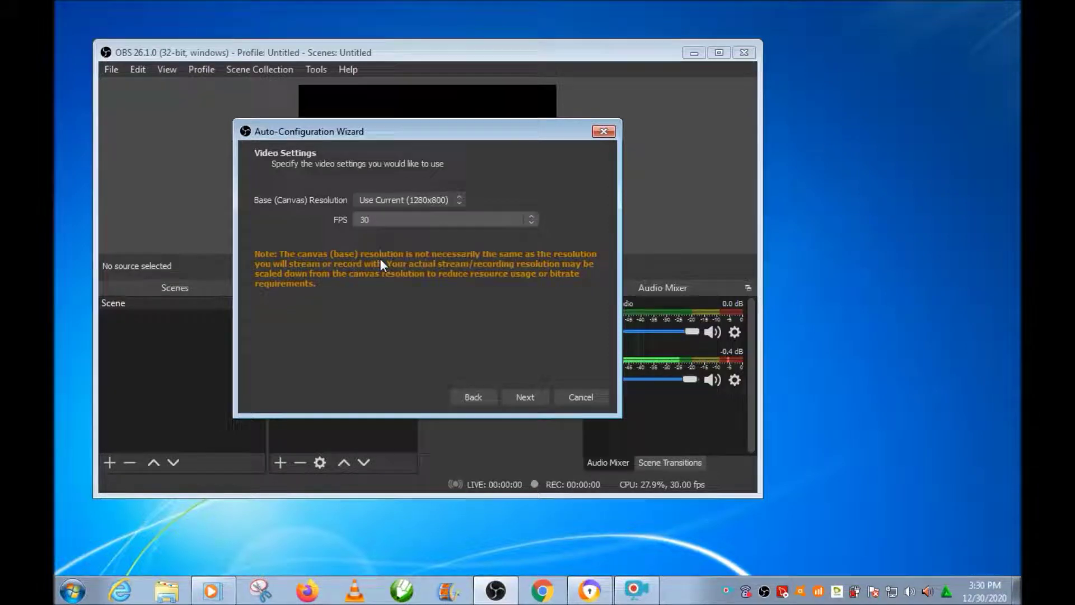
pyautogui.click(522, 398)
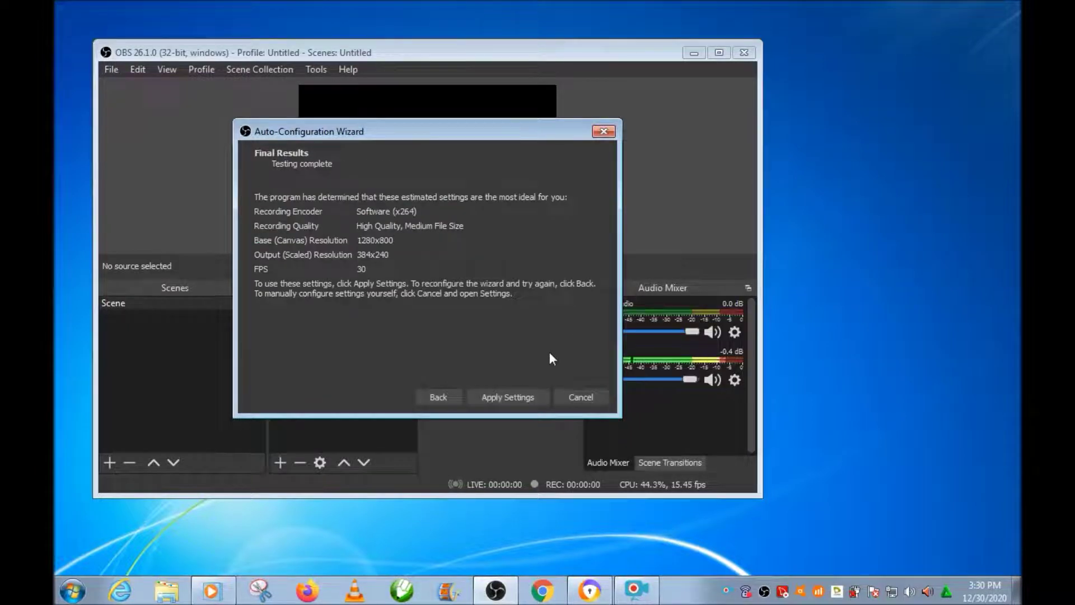
pyautogui.click(507, 396)
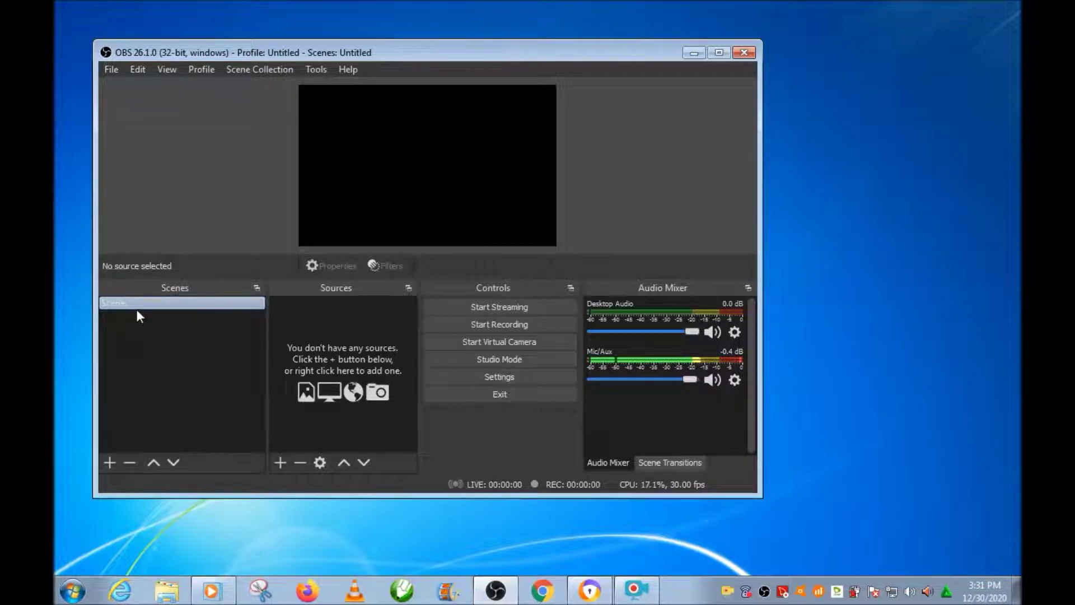
# Step: Begin adding a second scene and cancel it, and try to delete the only existing scene
pyautogui.click(110, 462)
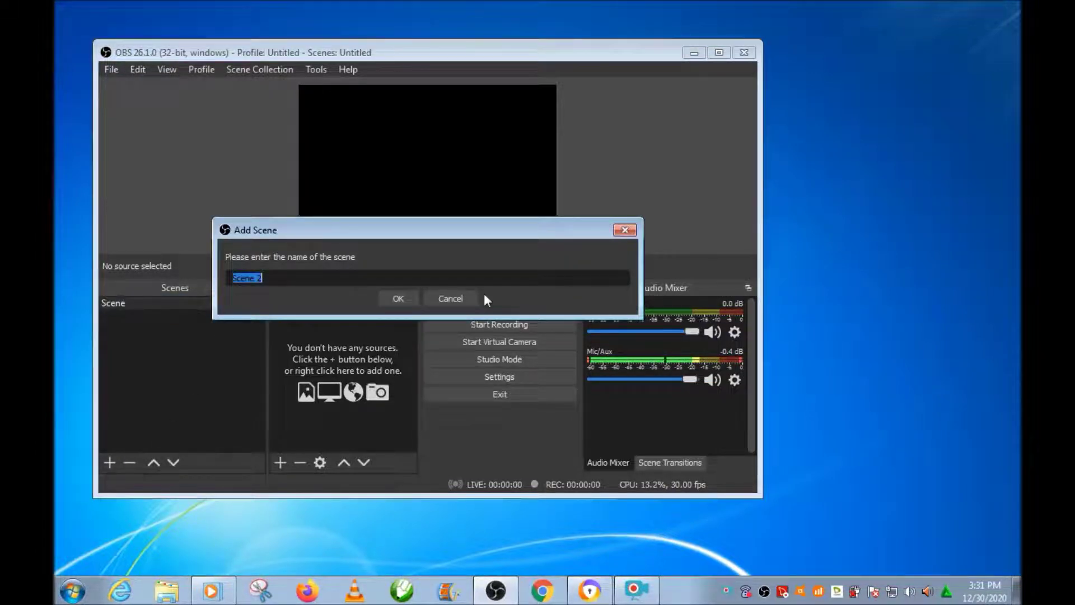
pyautogui.click(450, 298)
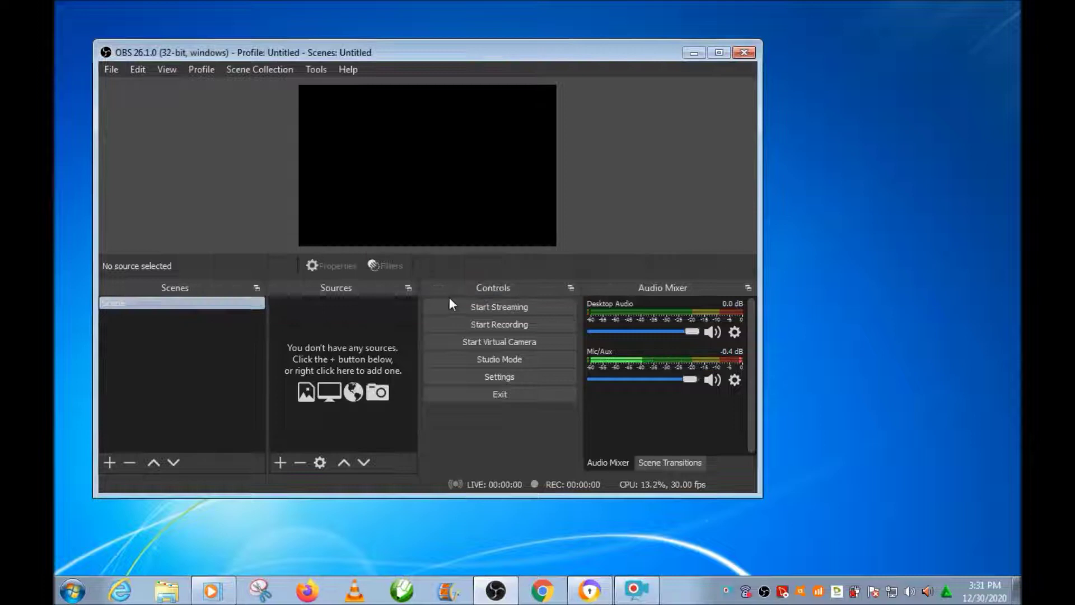
pyautogui.click(129, 463)
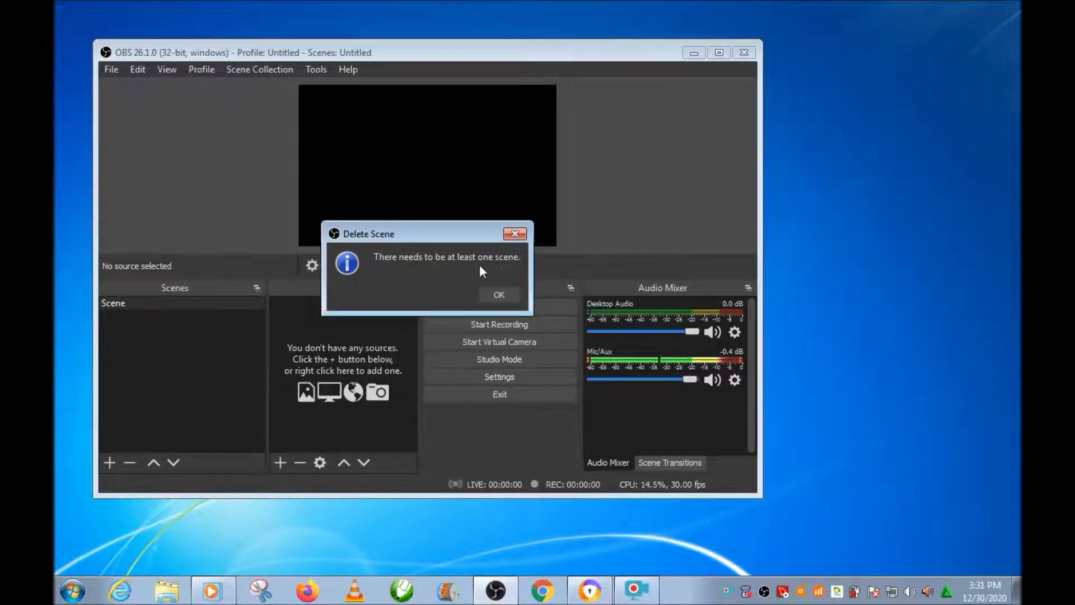
pyautogui.click(509, 236)
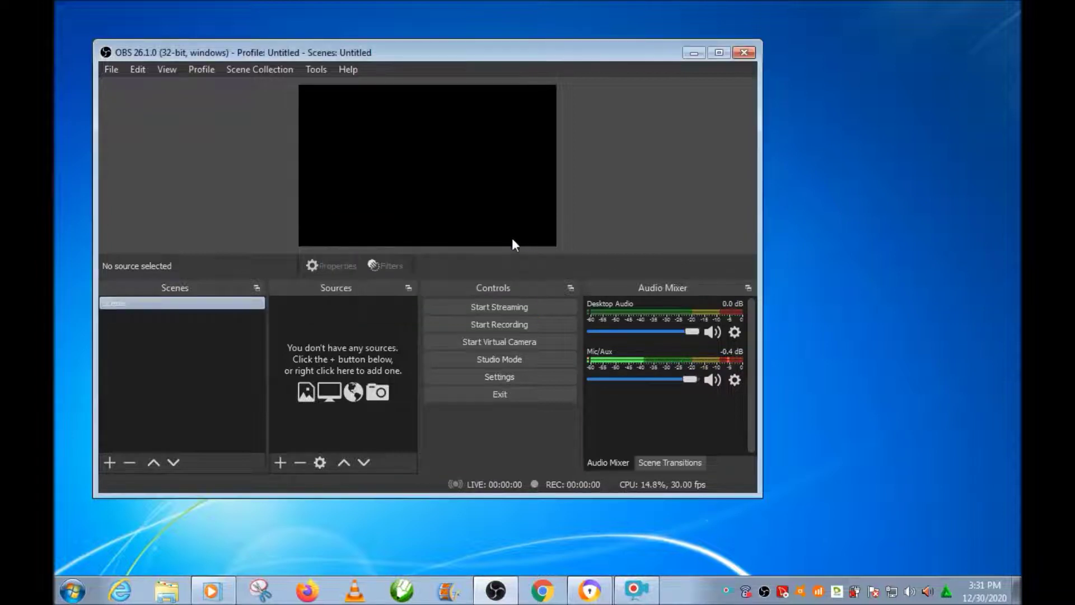
pyautogui.click(280, 463)
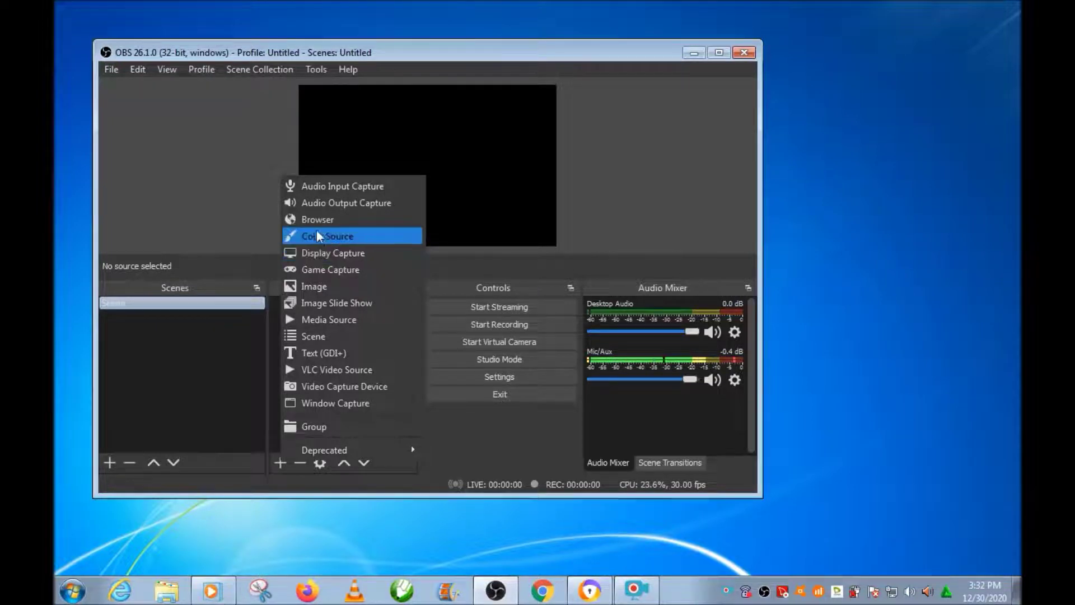
pyautogui.click(319, 185)
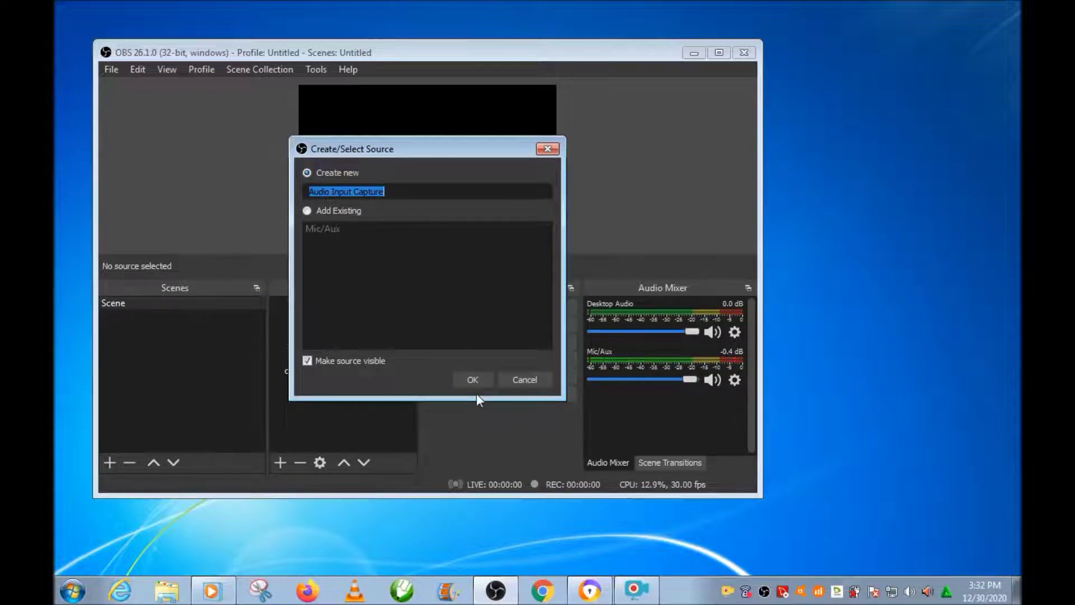
pyautogui.click(525, 379)
# Step: Add a new Audio Input Capture source to the scene, using the Default device
pyautogui.click(280, 462)
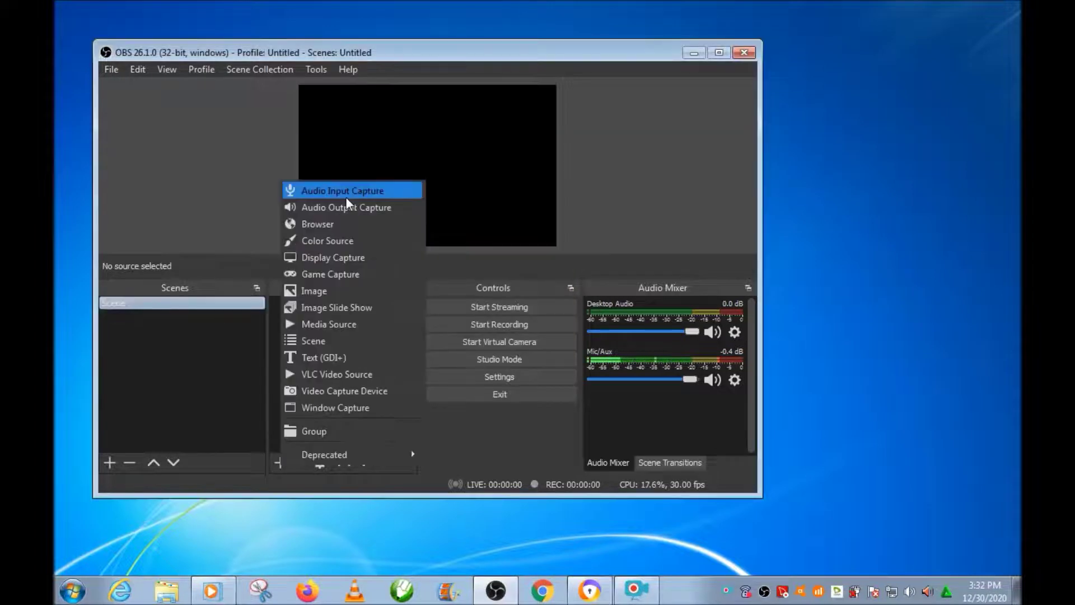
pyautogui.click(347, 192)
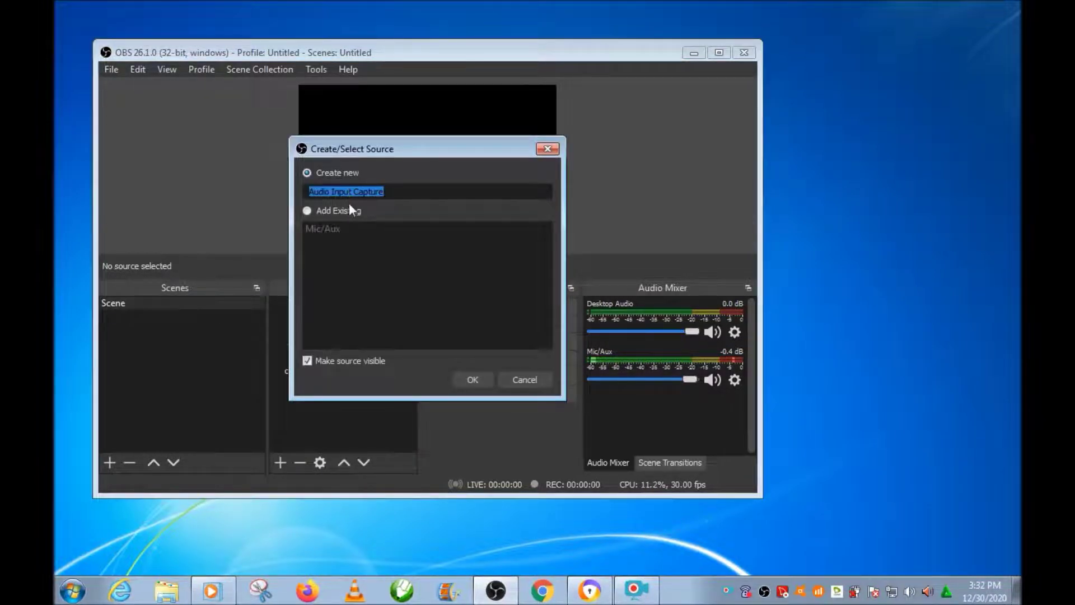
pyautogui.click(475, 383)
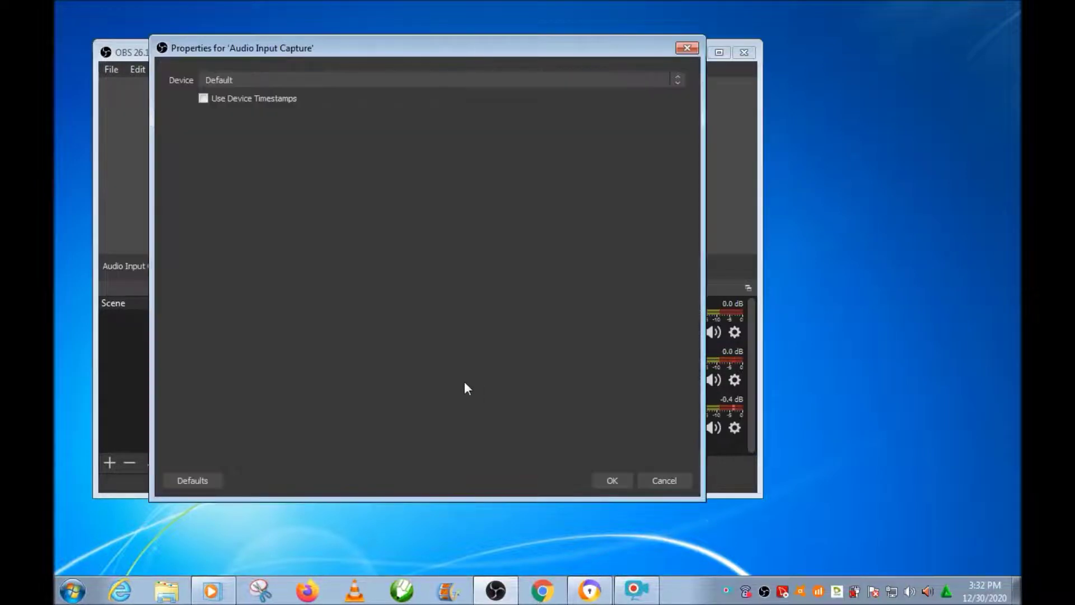
pyautogui.click(612, 480)
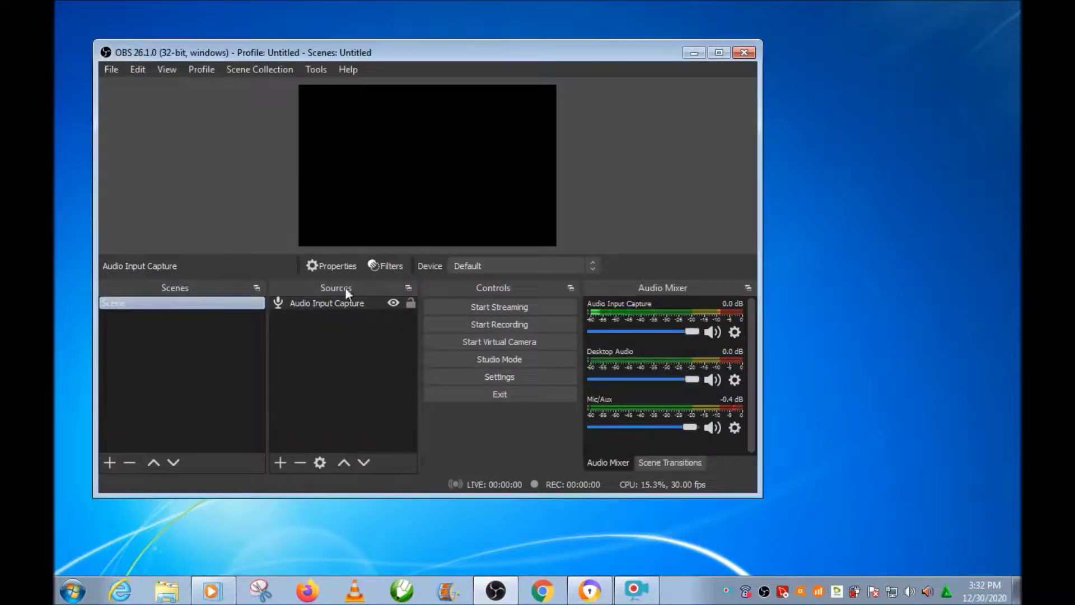
# Step: Add a new Audio Output Capture source using the Default device, with Use Device Timestamps enabled
pyautogui.click(281, 461)
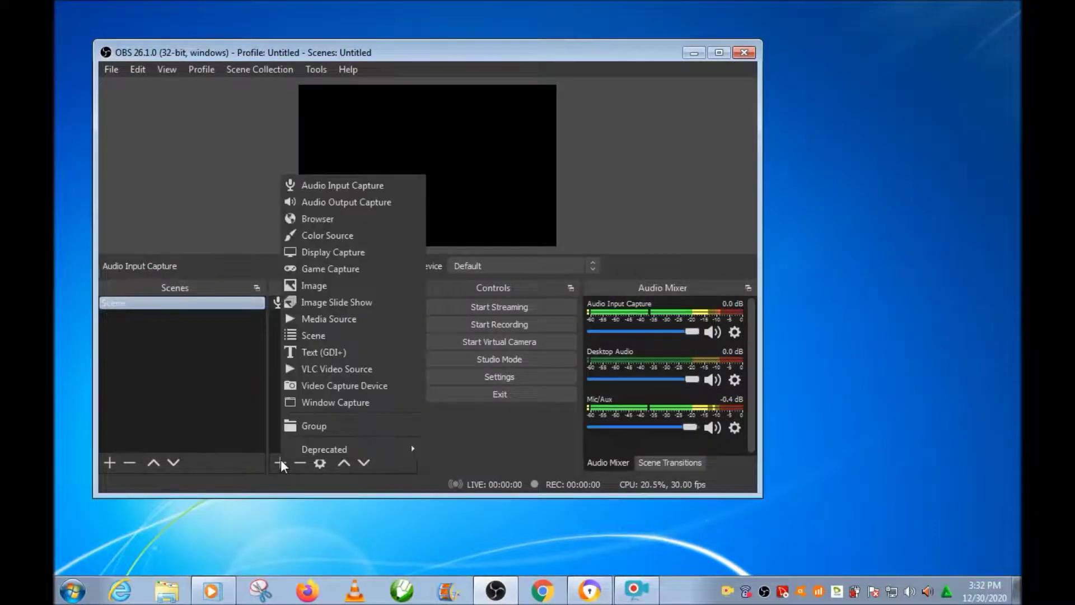
pyautogui.click(352, 208)
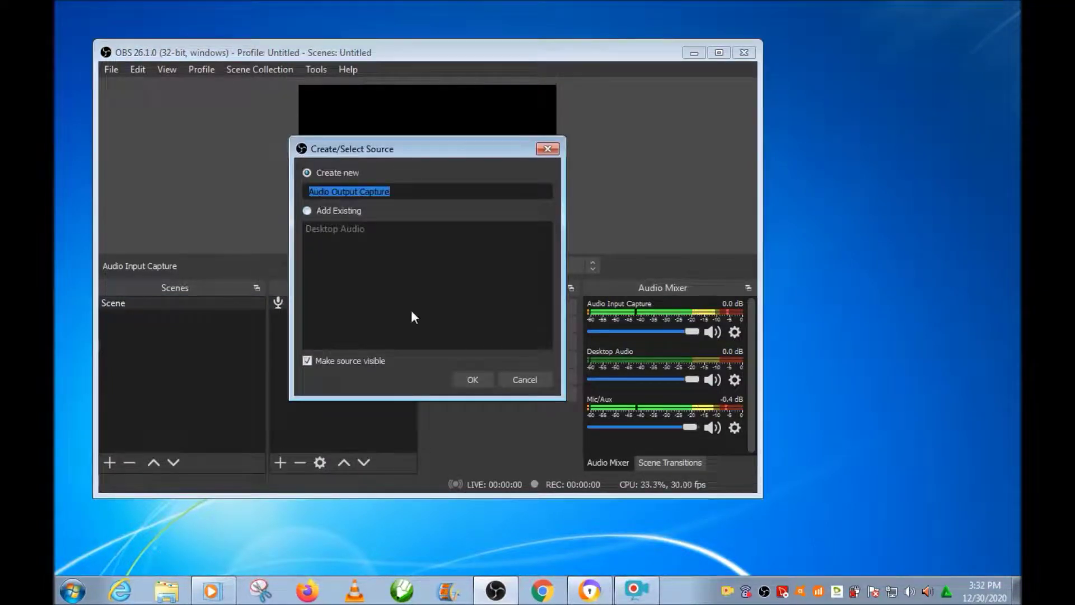
pyautogui.click(472, 380)
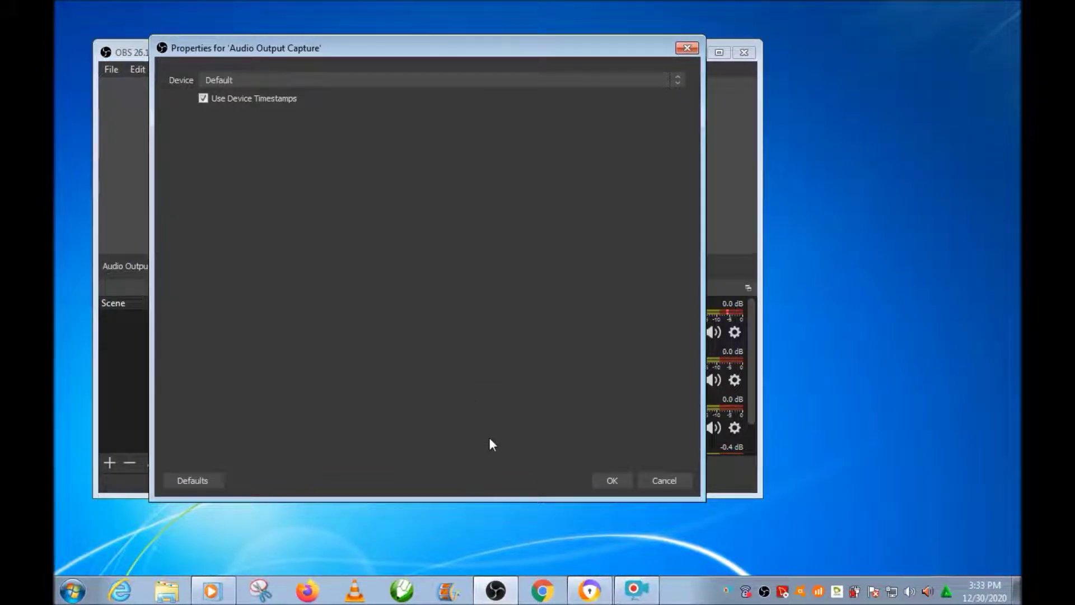
pyautogui.click(612, 481)
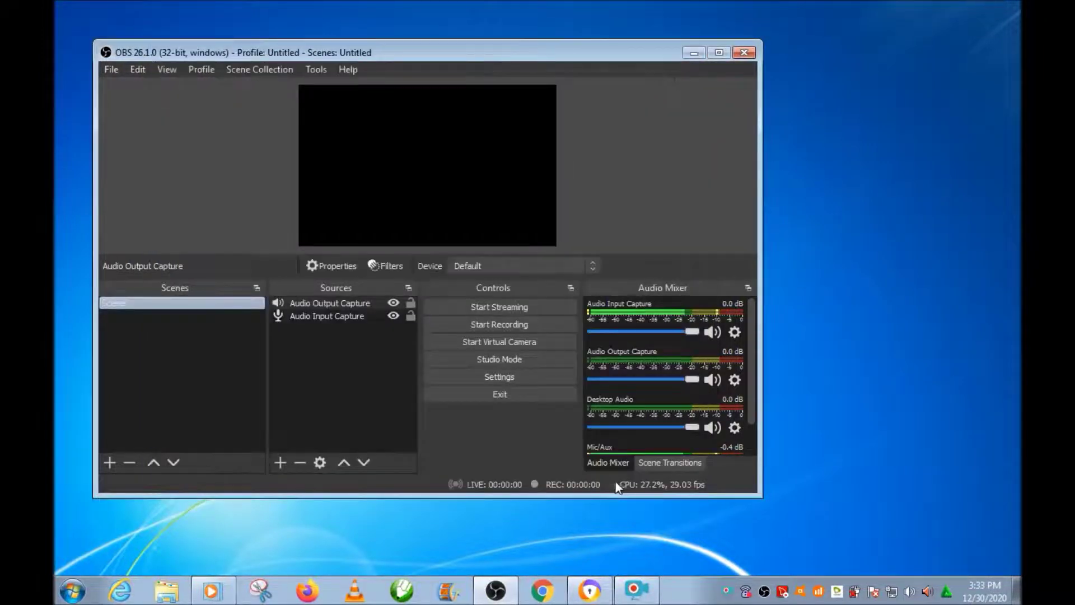
# Step: Add a new Window Capture source for the RecordingForm window, with the Automatic capture method and cursor capture enabled
pyautogui.click(280, 463)
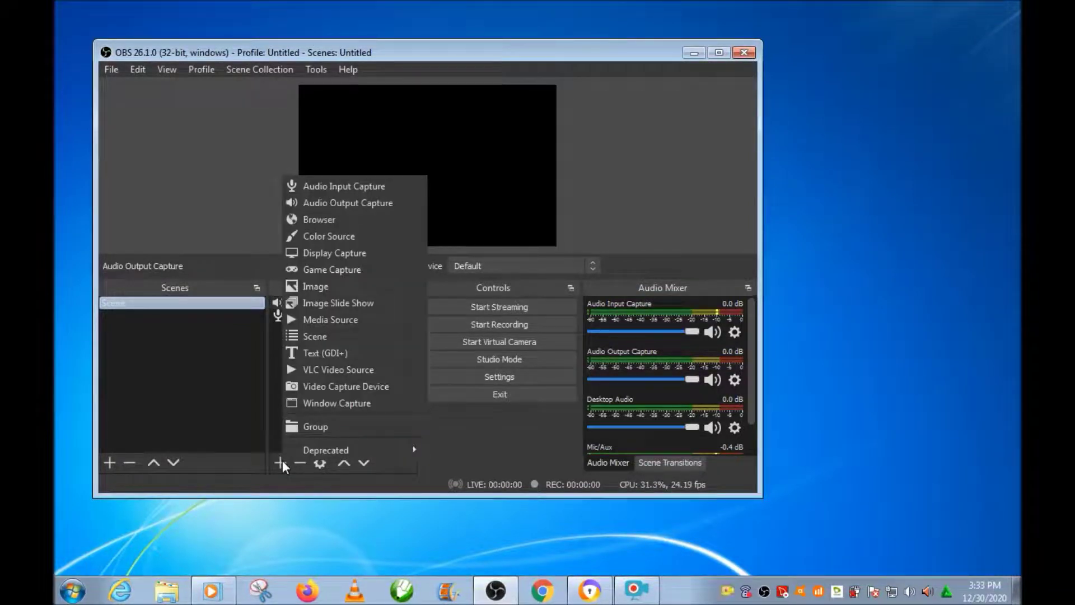
pyautogui.click(328, 401)
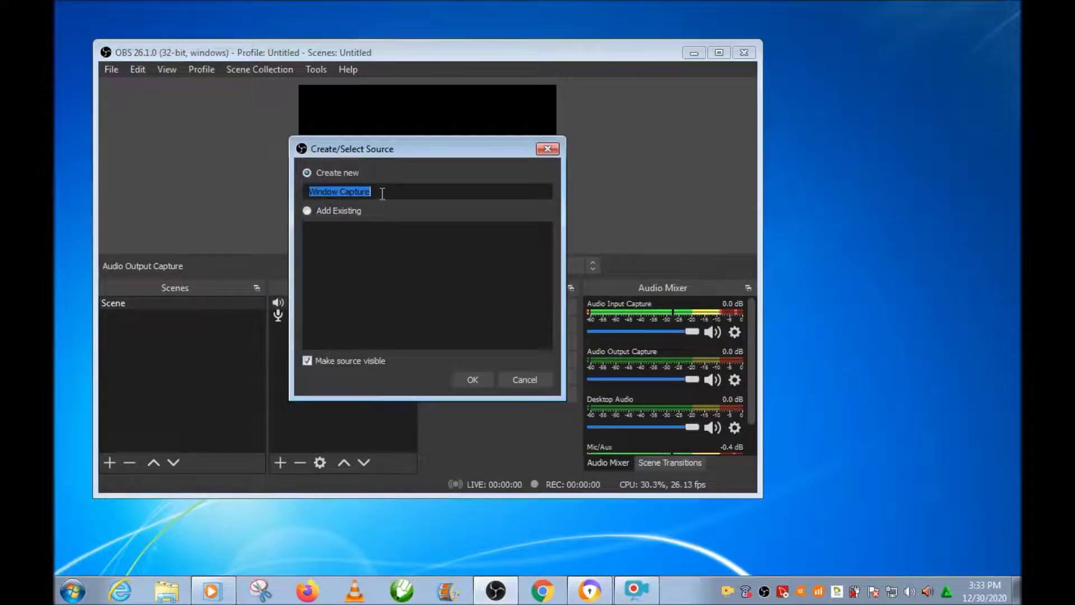
pyautogui.click(479, 379)
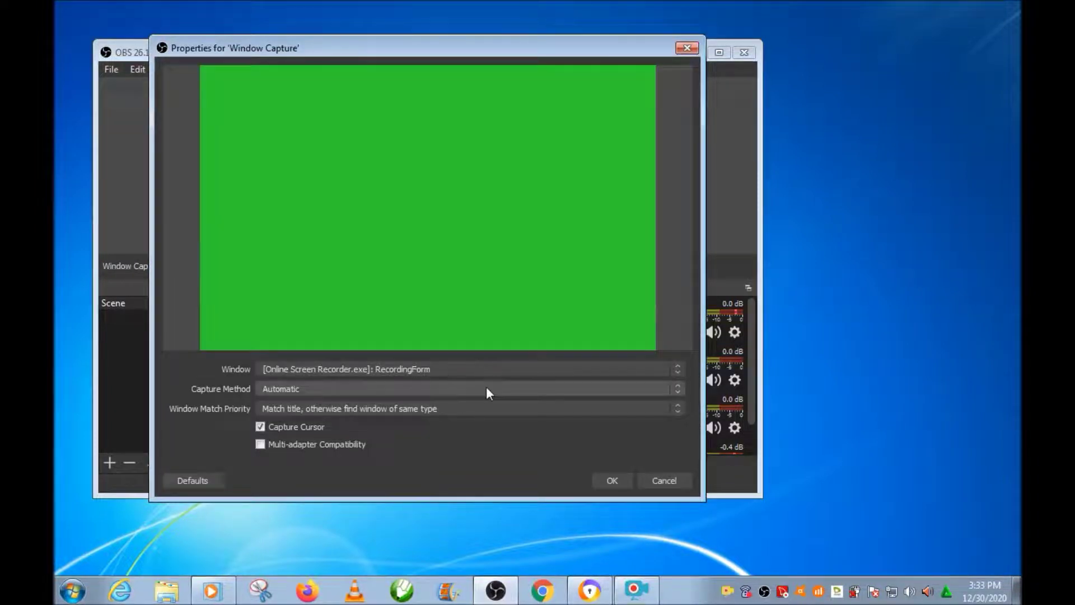
pyautogui.click(607, 484)
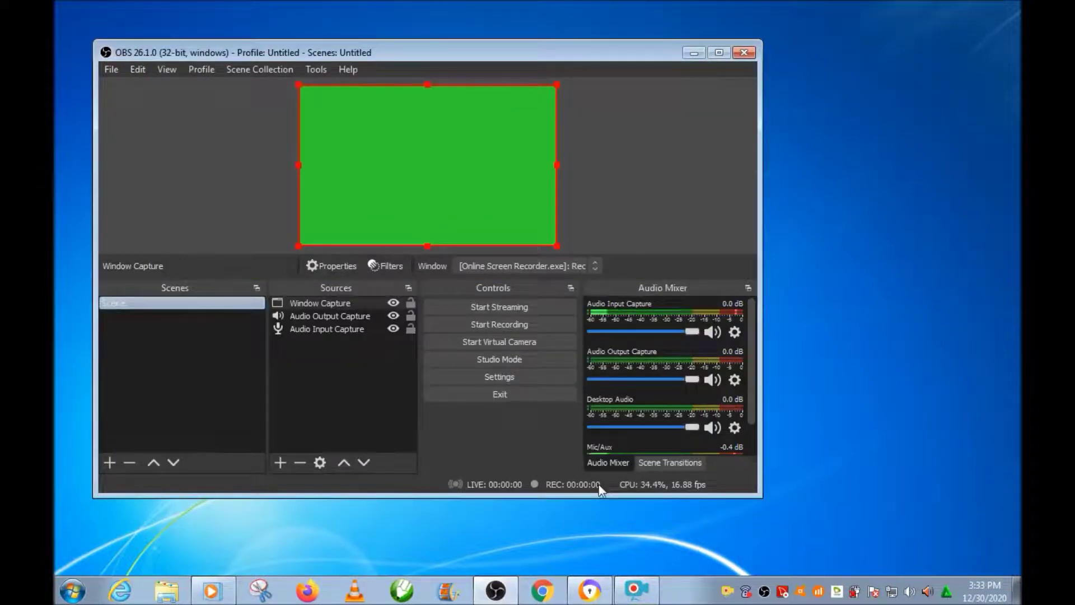
# Step: Add a new Image source to the scene using Capture01.JPG from the pix > New folder pictures folder
pyautogui.click(282, 462)
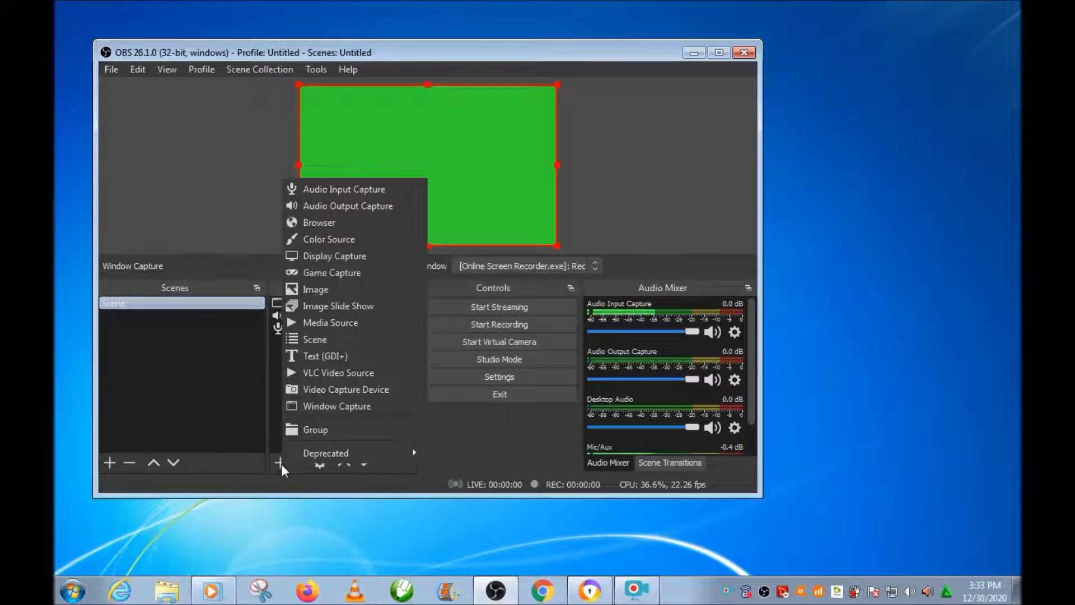
pyautogui.click(322, 290)
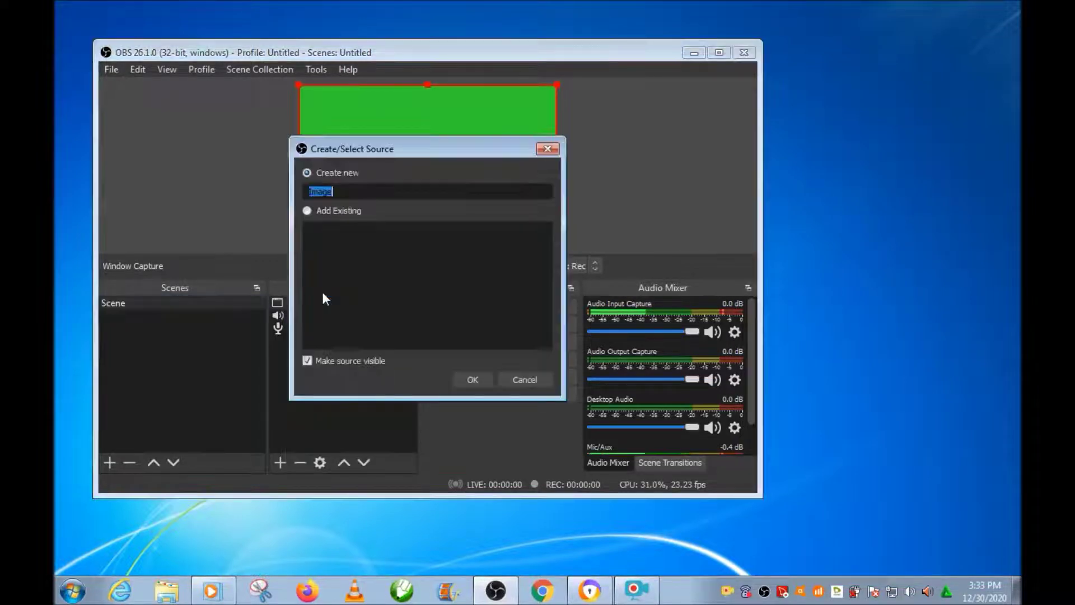
pyautogui.click(473, 380)
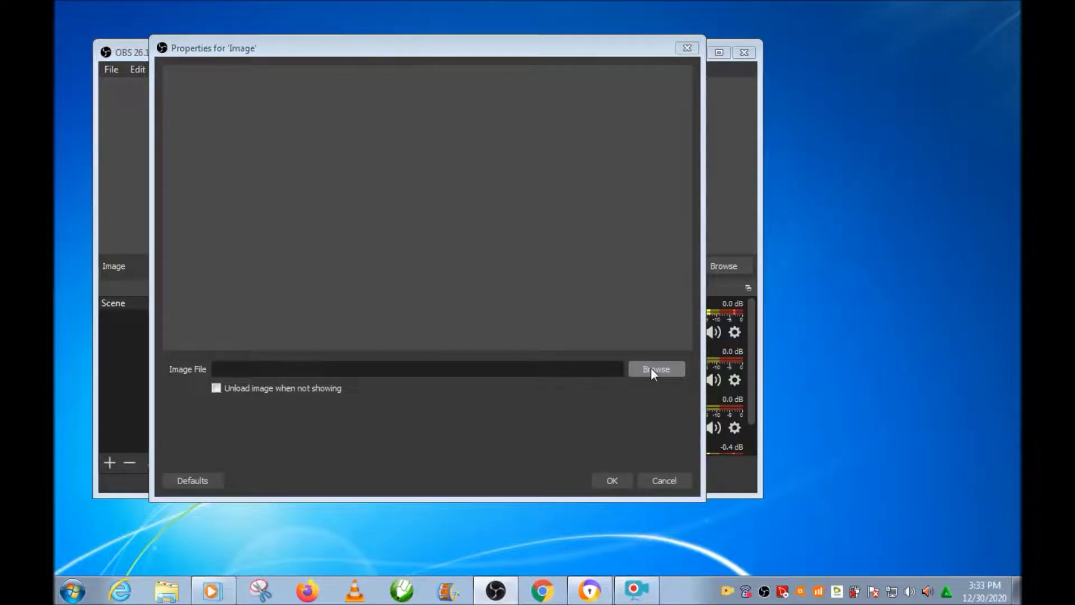
pyautogui.click(511, 396)
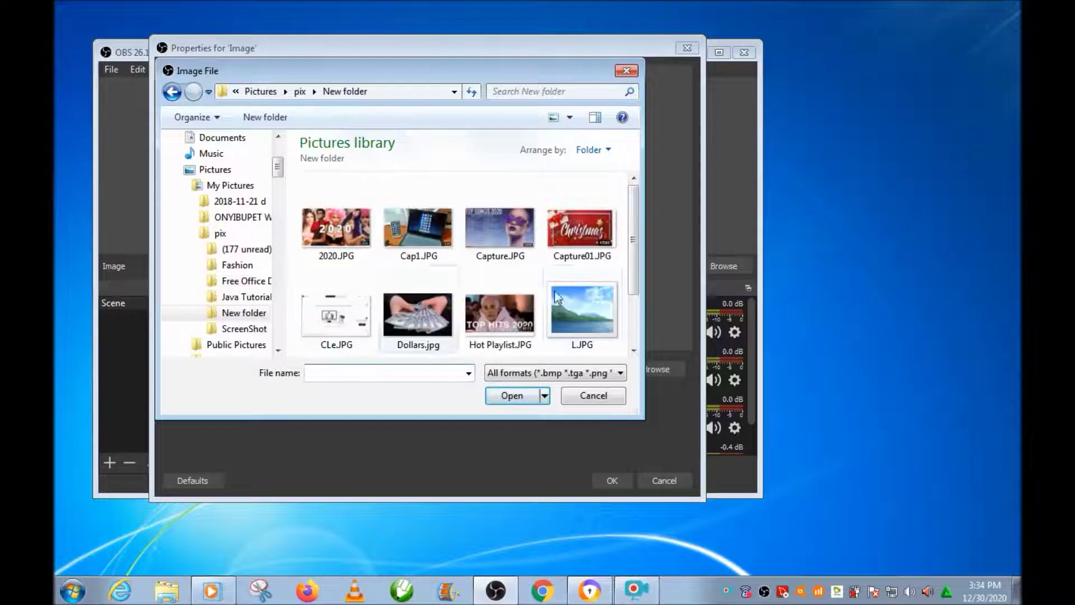
pyautogui.click(586, 234)
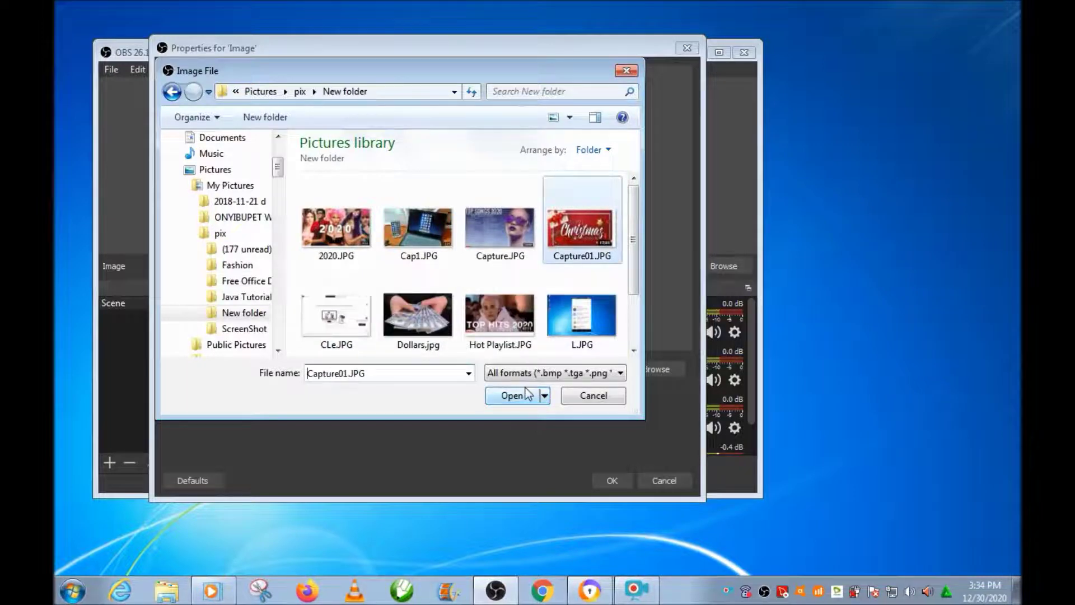
pyautogui.click(509, 396)
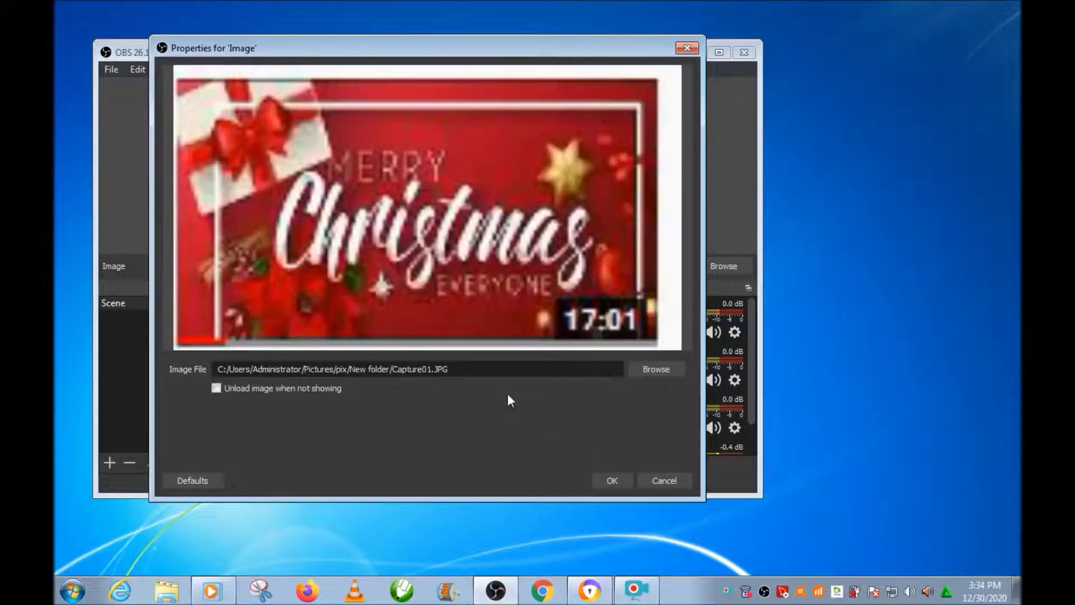
pyautogui.click(612, 480)
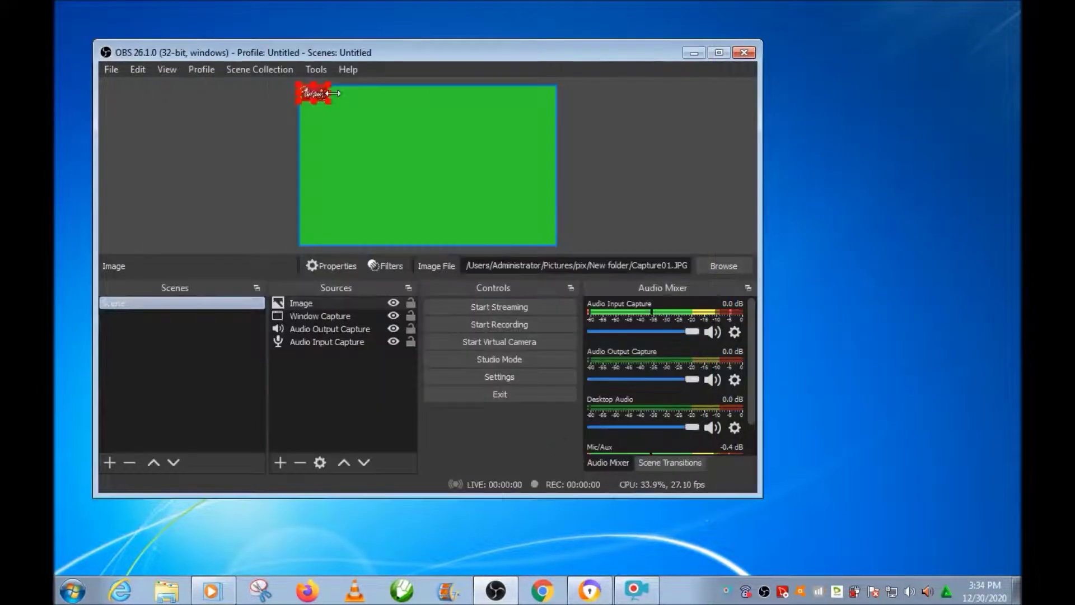
# Step: Stretch the Christmas image in the preview to fill the full width and height of the canvas, and deselect it
pyautogui.moveTo(333, 94); pyautogui.dragTo(557, 208)
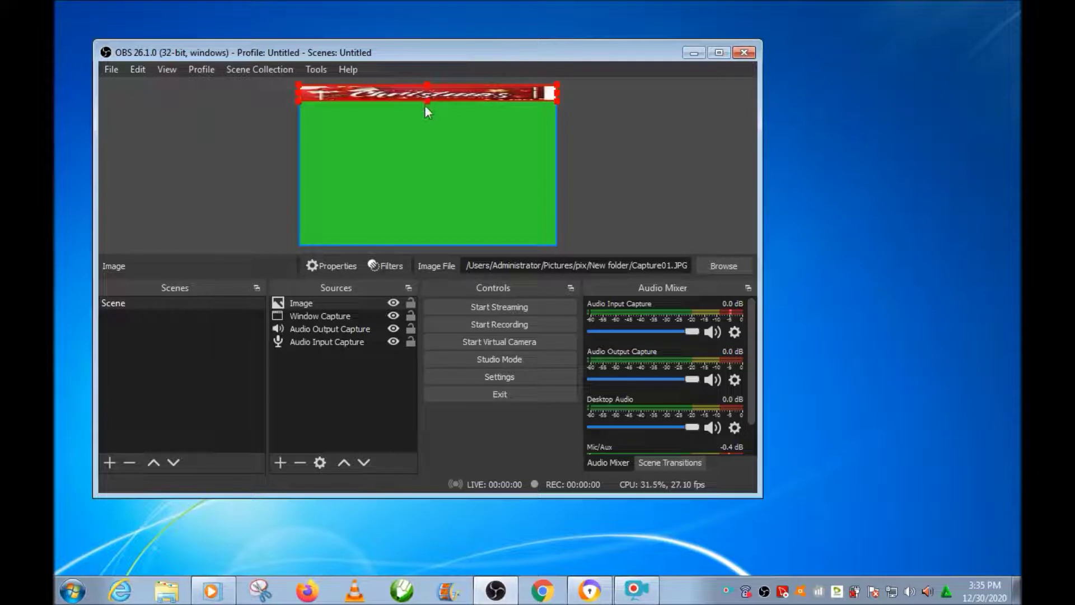
pyautogui.moveTo(425, 101); pyautogui.dragTo(418, 245)
pyautogui.click(565, 206)
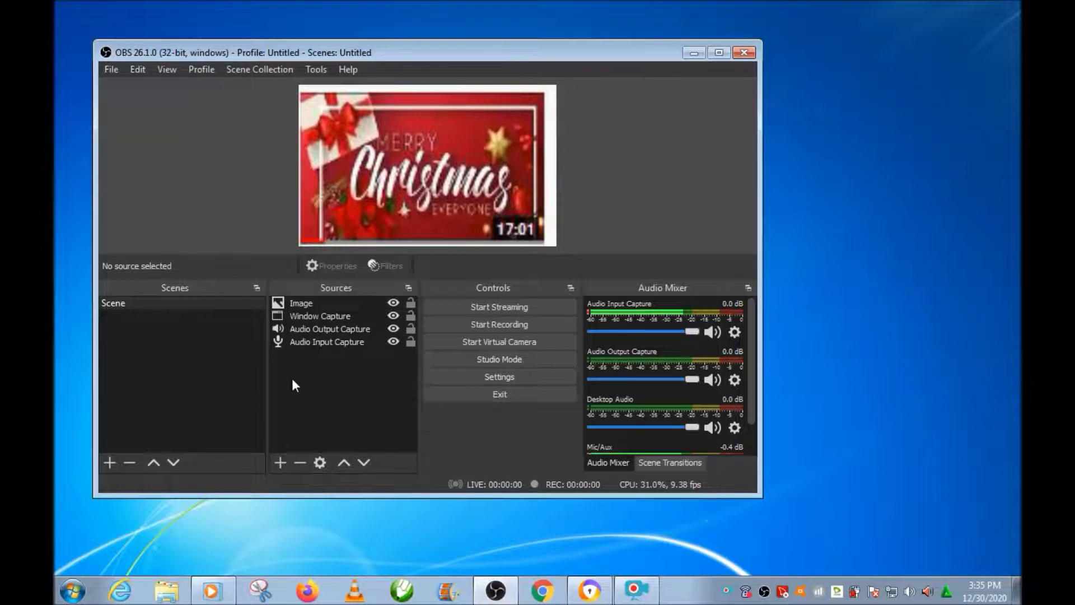
# Step: Add a new Display Capture source to the scene
pyautogui.click(281, 462)
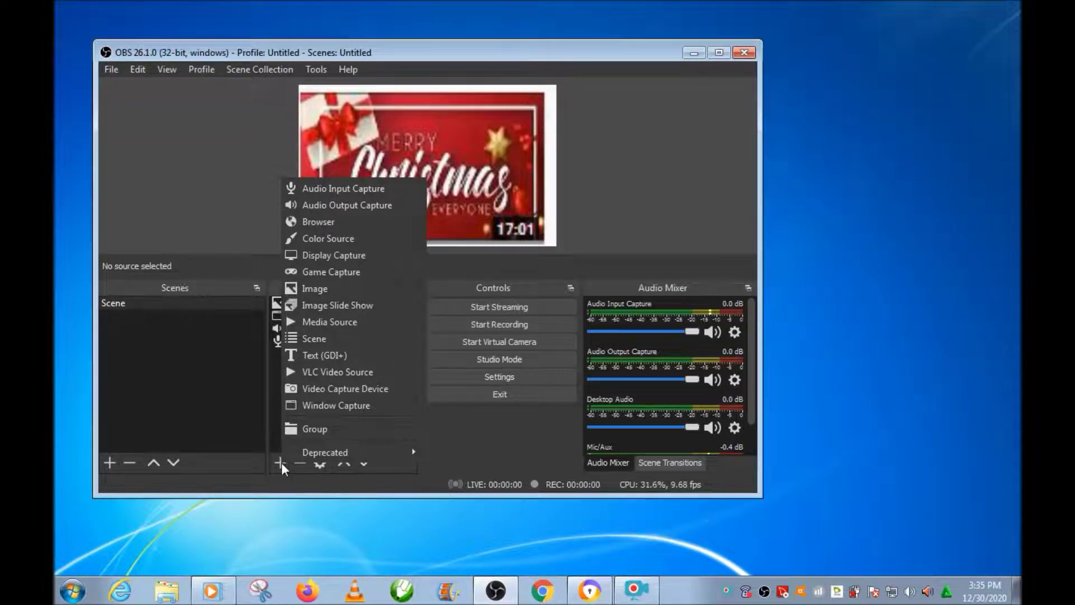
pyautogui.click(331, 404)
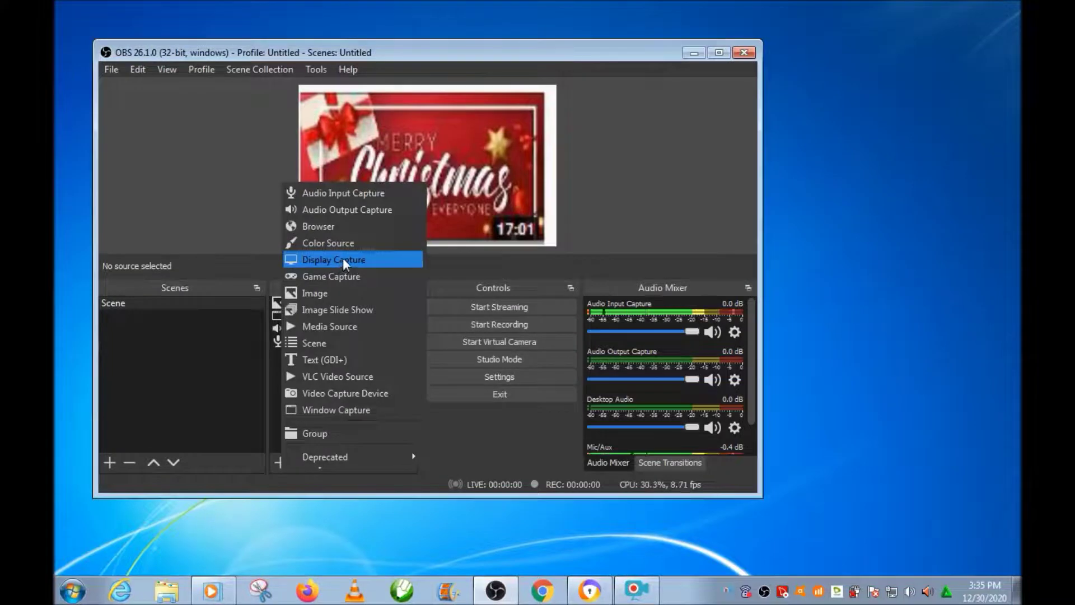
pyautogui.click(343, 257)
pyautogui.click(475, 380)
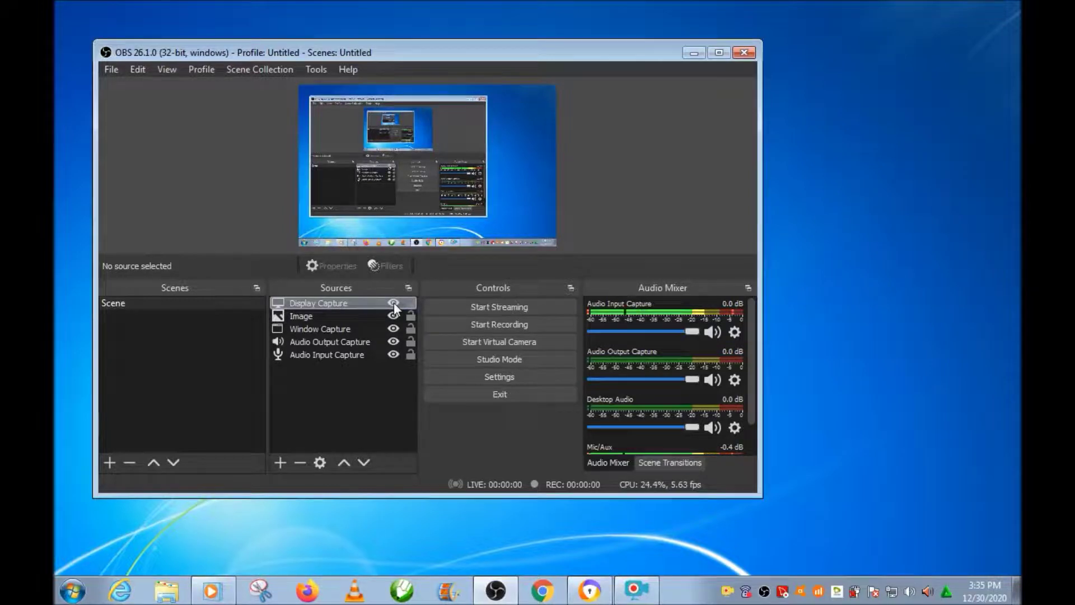
# Step: Hide the Display Capture and Image sources in the preview and show them again
pyautogui.click(394, 302)
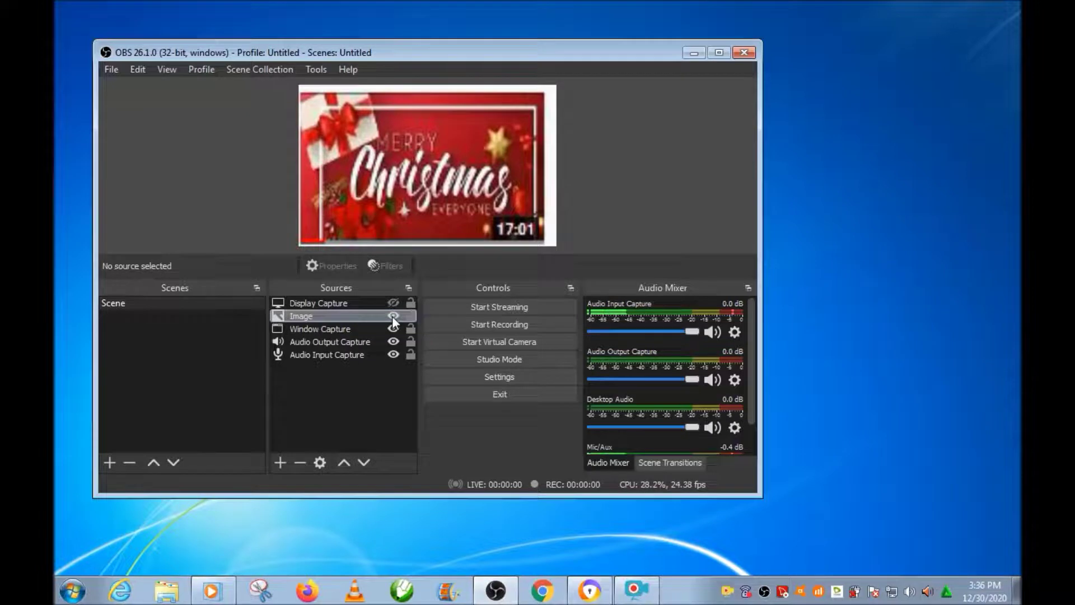
pyautogui.click(392, 315)
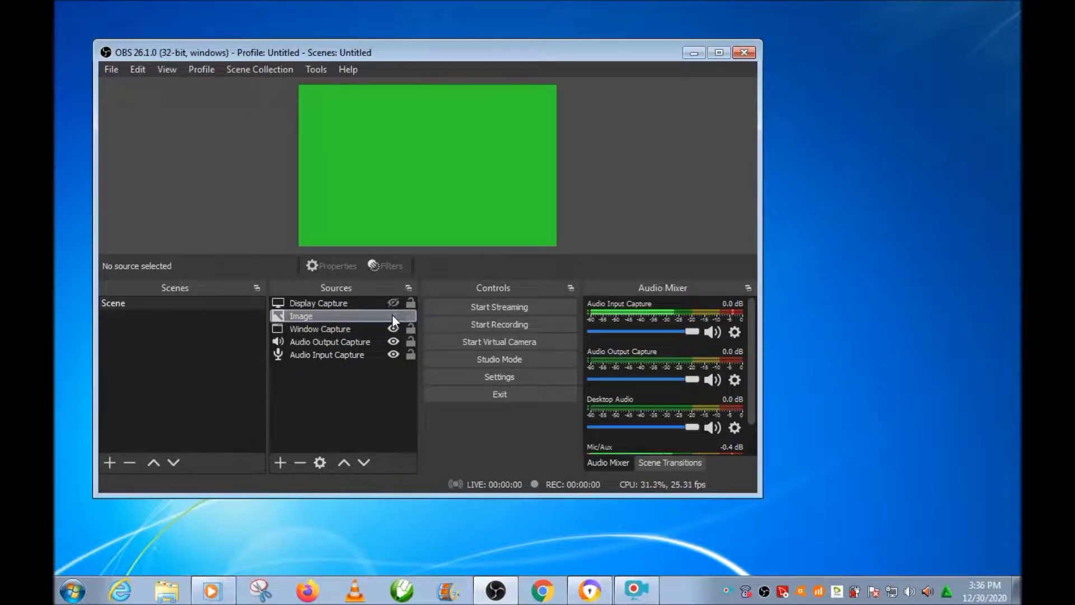
pyautogui.click(393, 303)
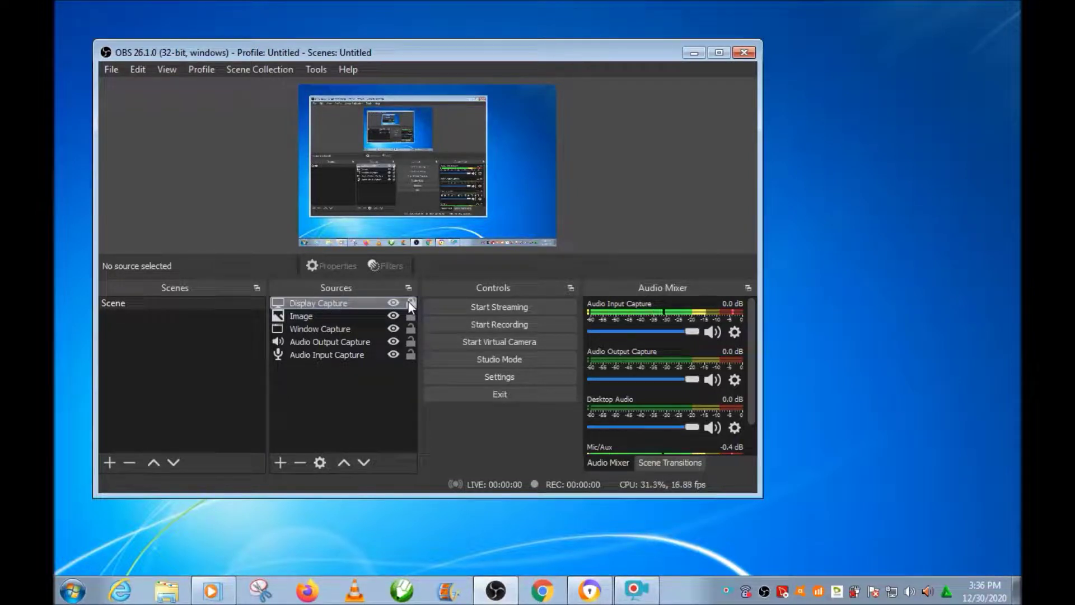
# Step: Lock the Display Capture source, try selecting it in the preview, and unlock it again
pyautogui.click(412, 305)
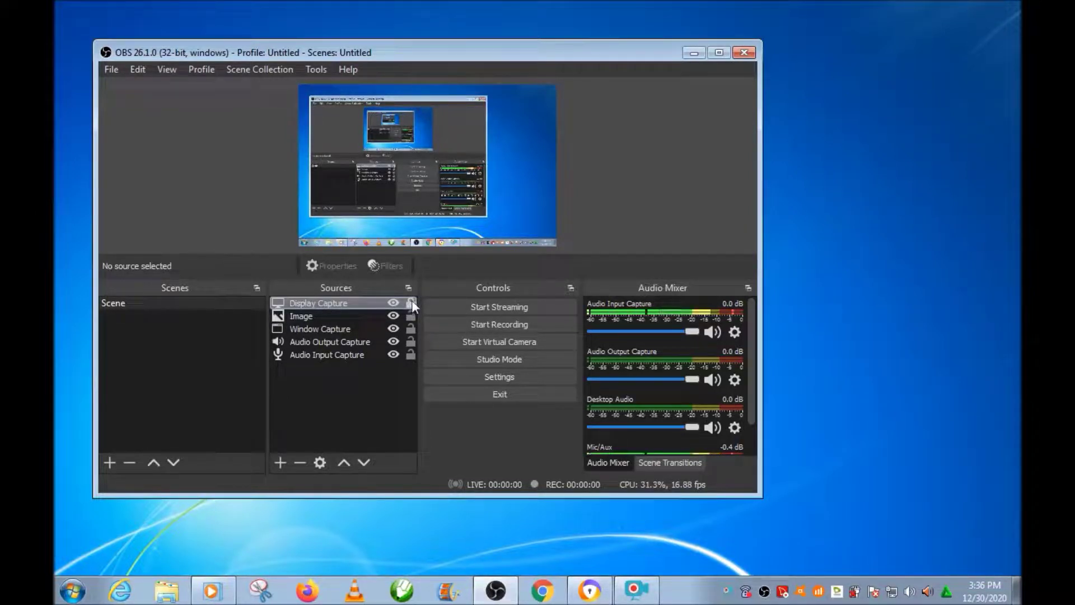
pyautogui.click(447, 150)
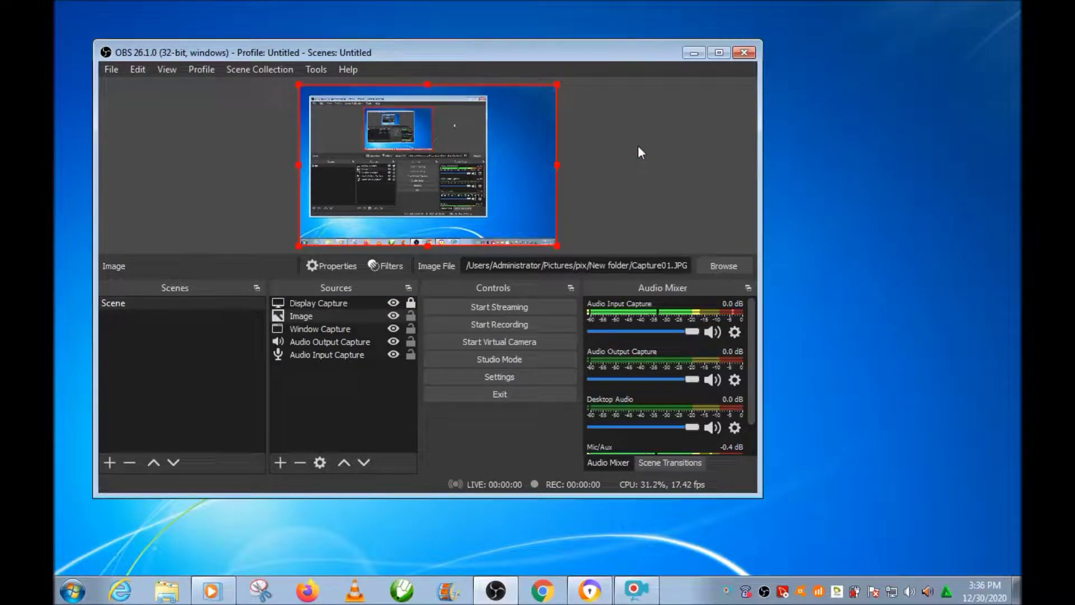
pyautogui.click(410, 303)
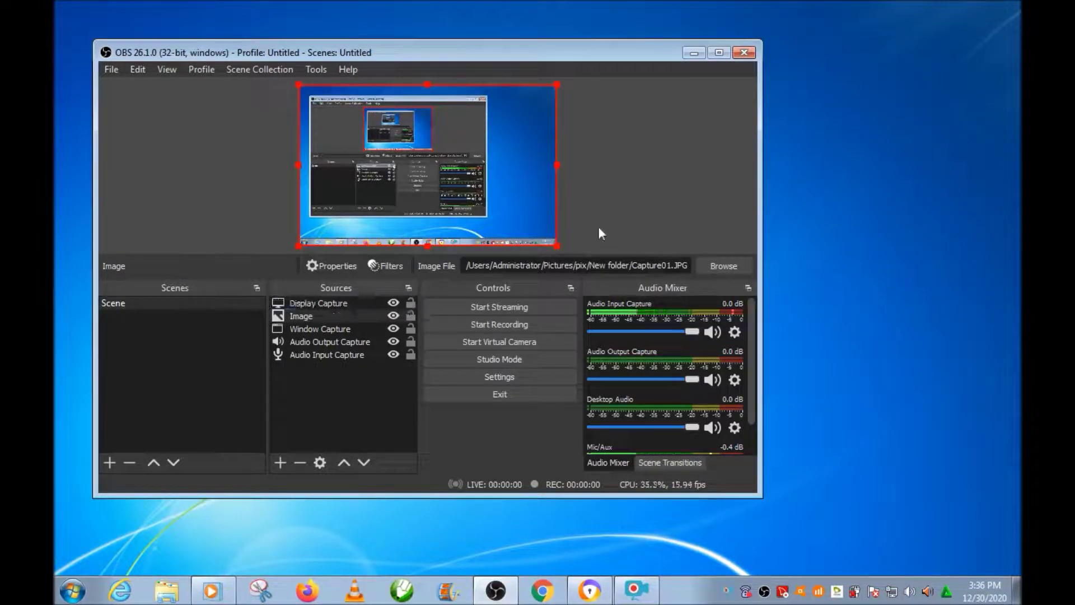
pyautogui.click(631, 185)
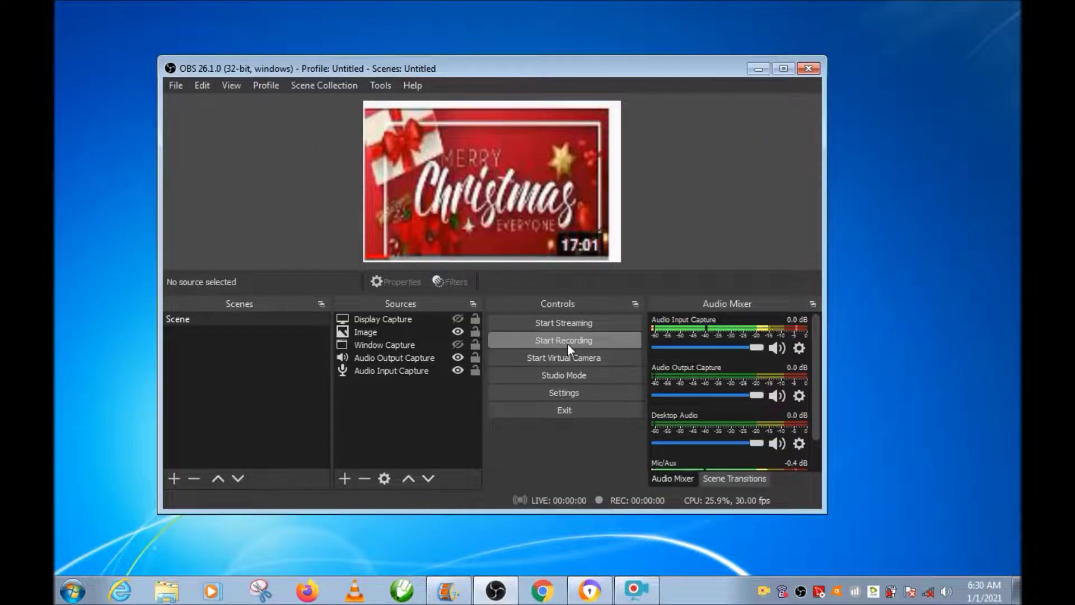
# Step: Record a short clip of the scene with the Christmas image and stop the recording
pyautogui.click(567, 342)
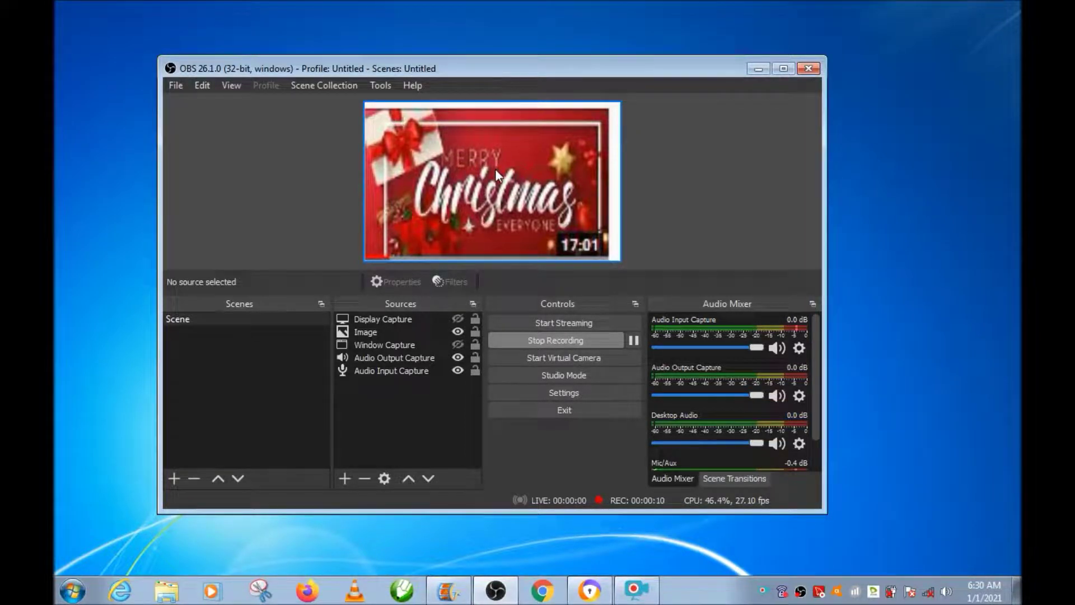
pyautogui.click(571, 339)
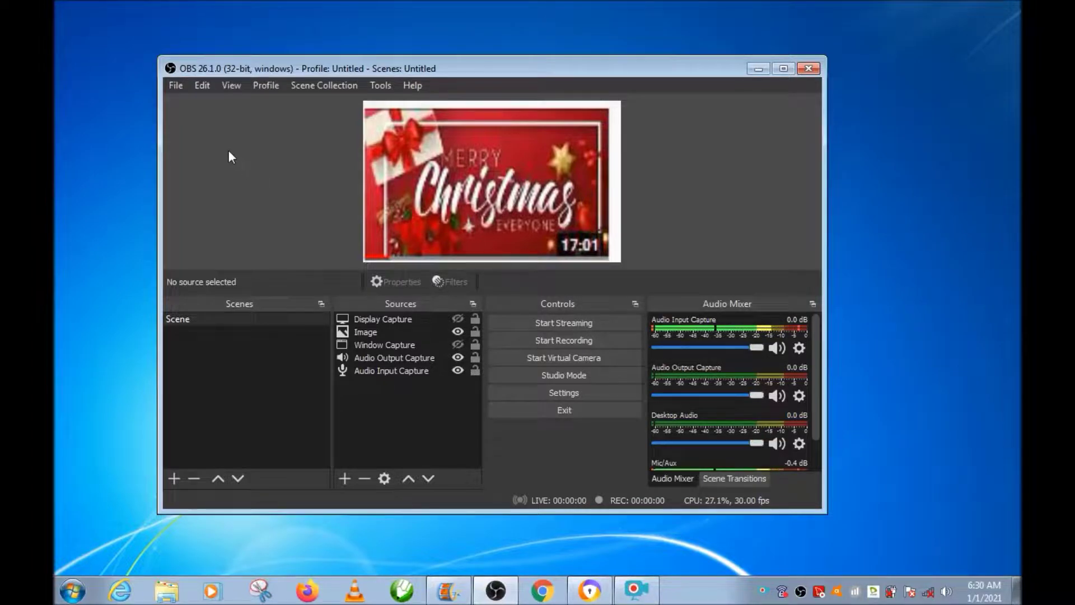
# Step: Open the recordings folder, play the new 2021-01-01 MP4 recording and close the player
pyautogui.click(173, 84)
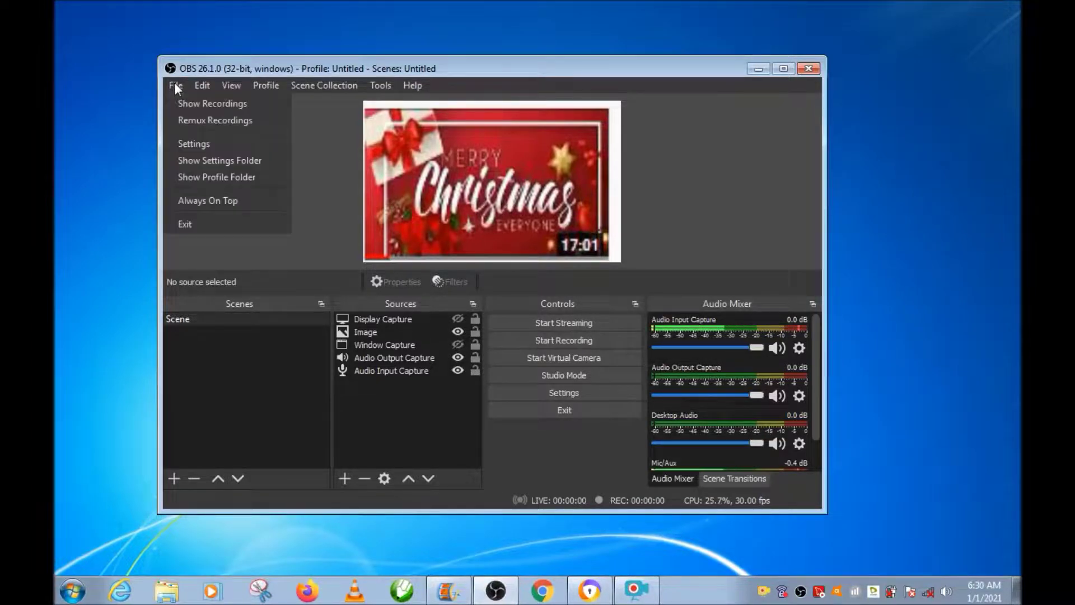
pyautogui.click(206, 103)
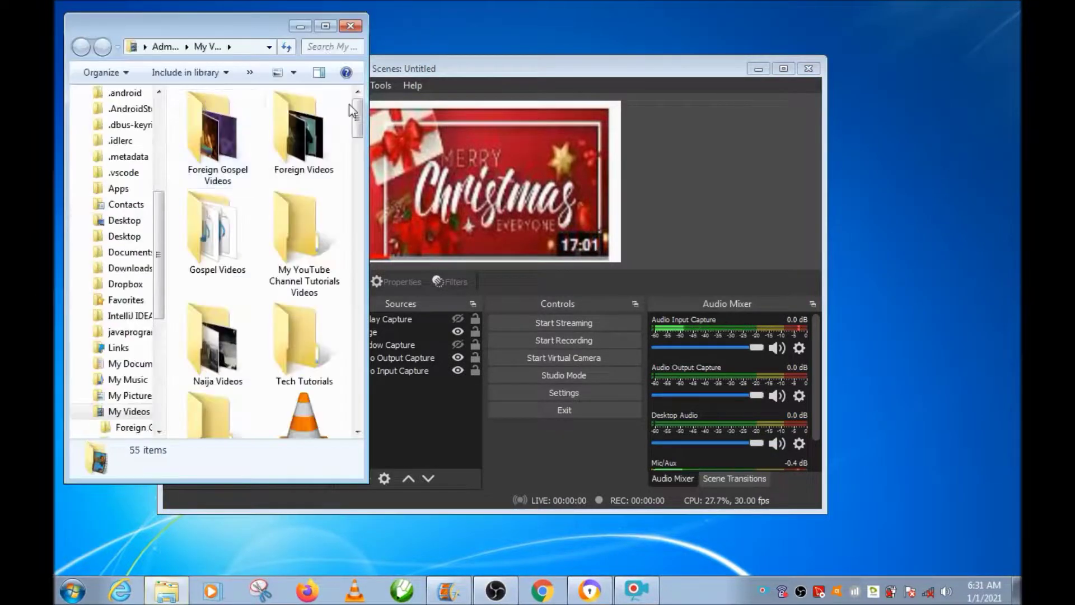
pyautogui.moveTo(357, 116); pyautogui.dragTo(357, 281)
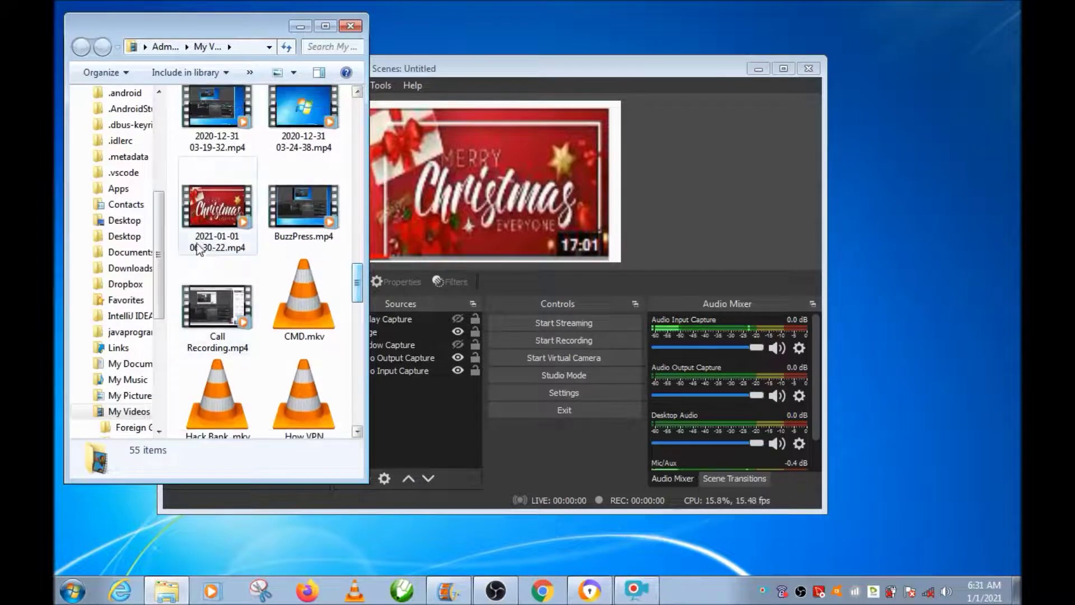
pyautogui.doubleClick(212, 219)
pyautogui.click(310, 13)
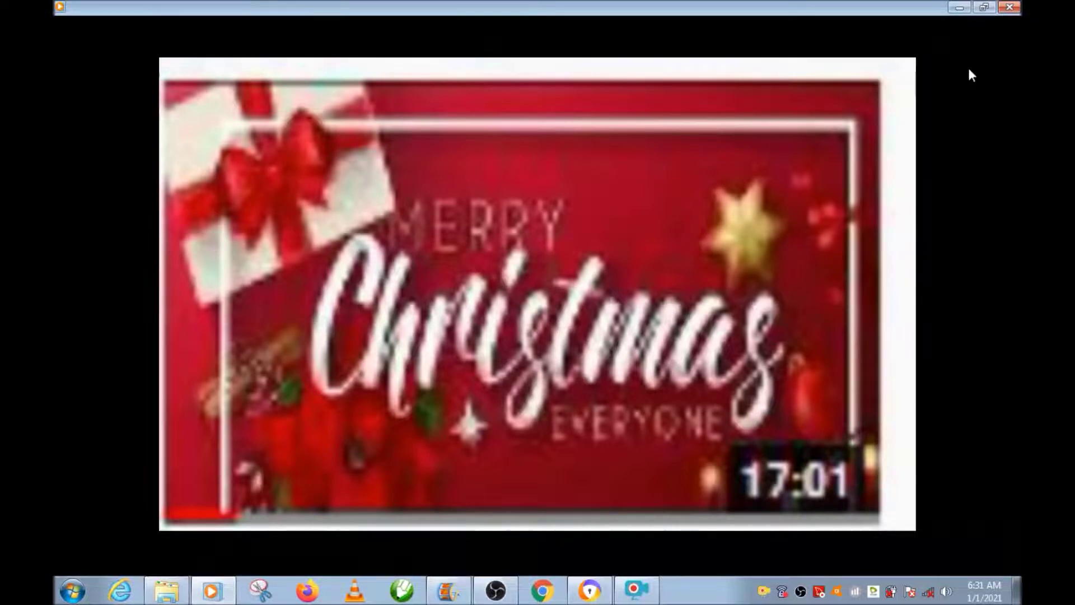
pyautogui.click(1010, 7)
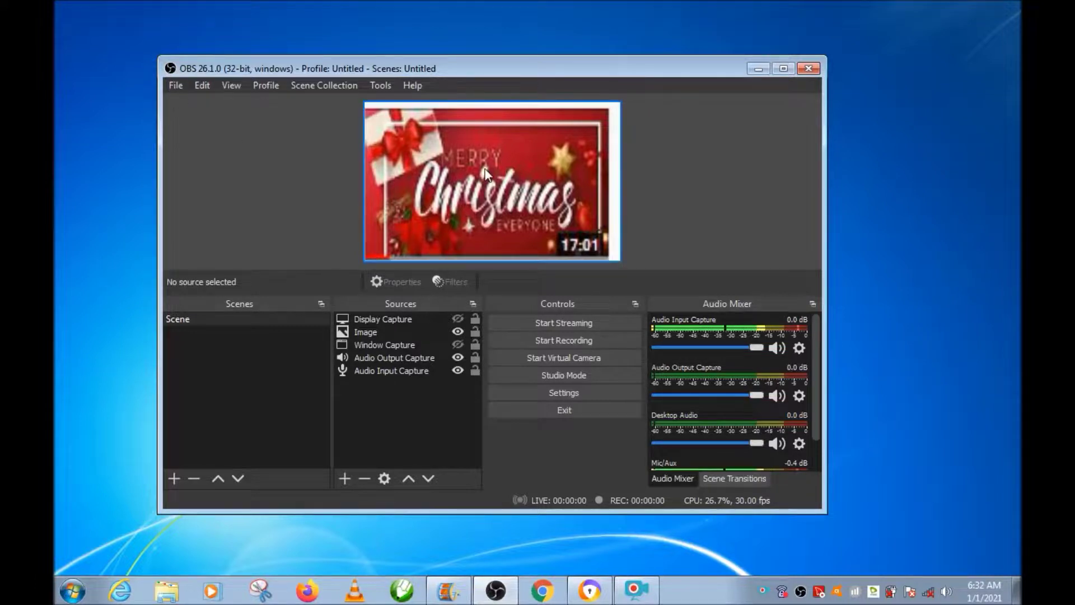
# Step: Reopen the recordings folder, examine which recordings are MKV and which are MP4 files, and close the folder
pyautogui.click(177, 90)
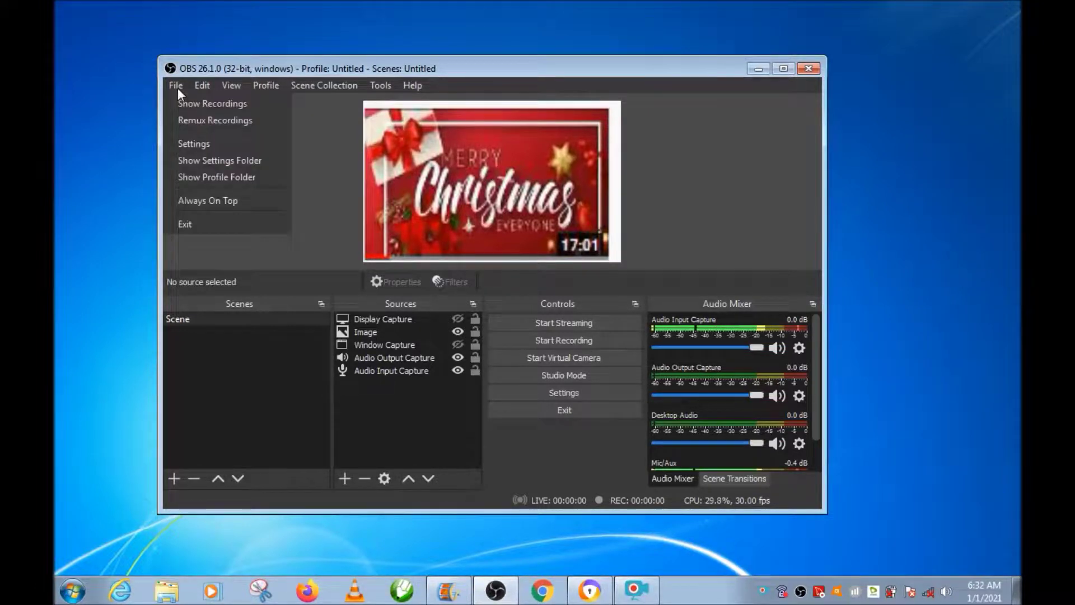
pyautogui.click(199, 103)
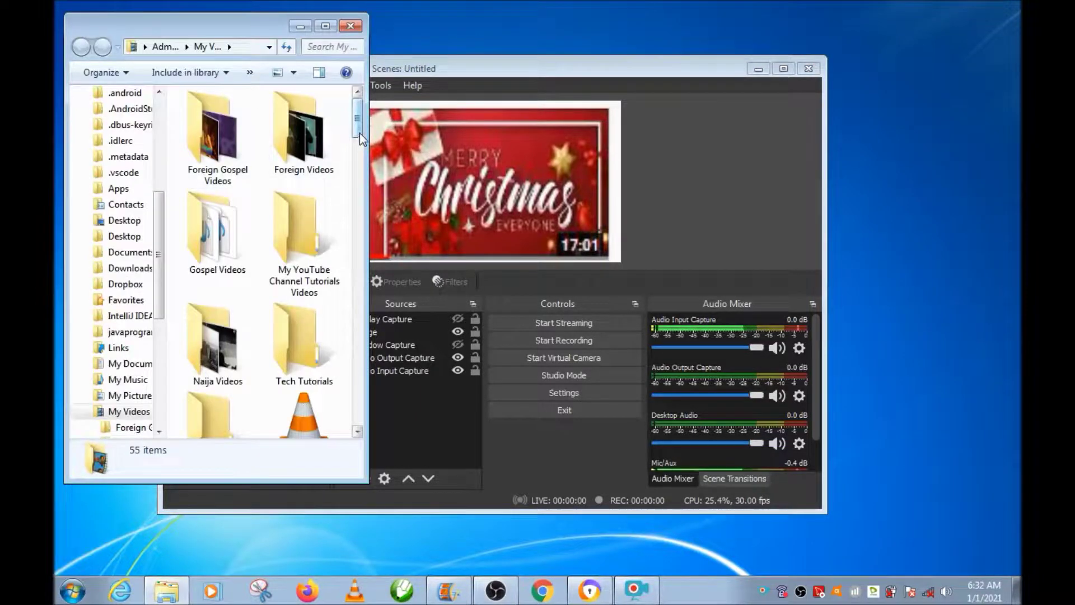
pyautogui.moveTo(360, 123); pyautogui.dragTo(356, 325)
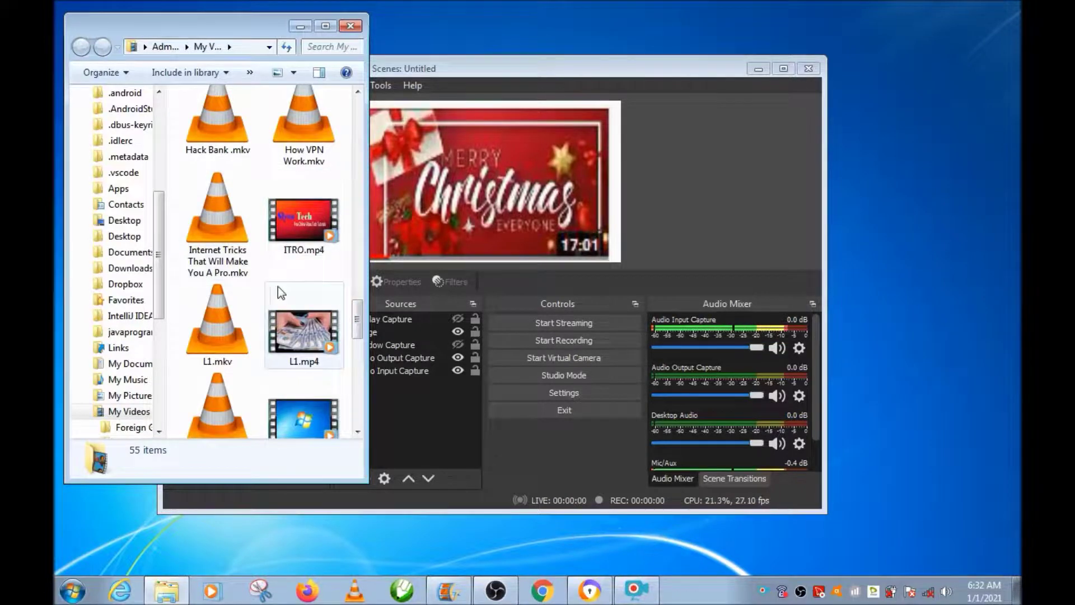
pyautogui.moveTo(359, 319); pyautogui.dragTo(359, 258)
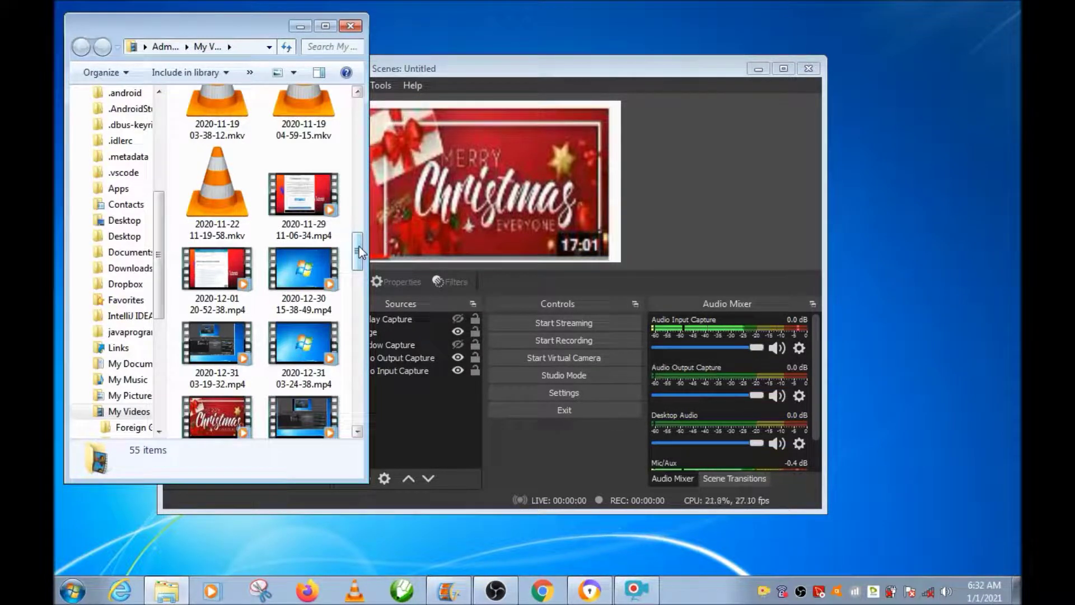
pyautogui.moveTo(358, 247)
pyautogui.mouseDown()
pyautogui.moveTo(361, 286)
pyautogui.moveTo(368, 237)
pyautogui.mouseUp()
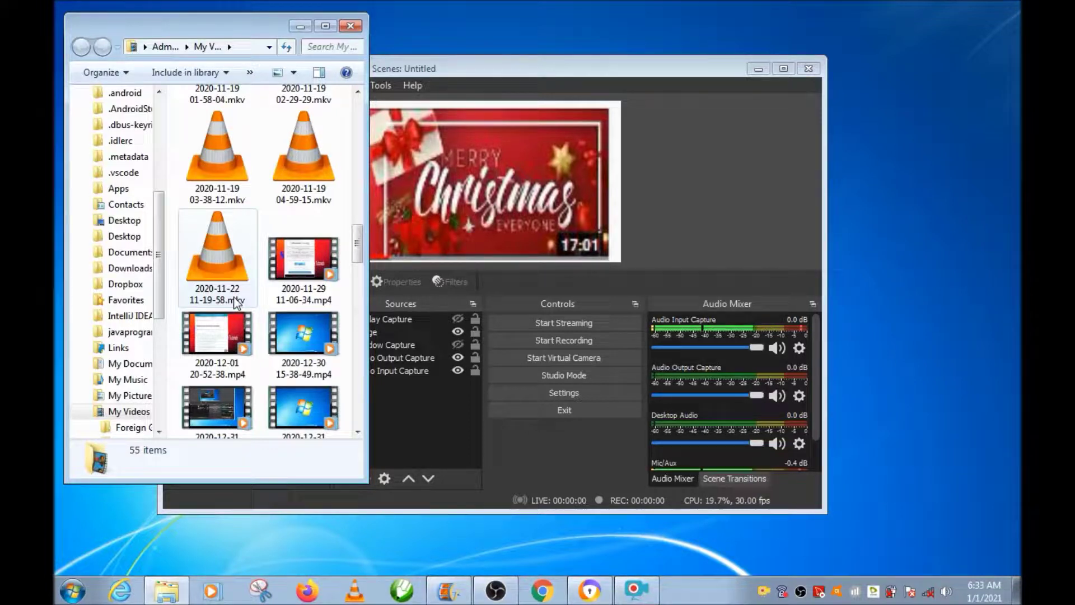
pyautogui.click(349, 26)
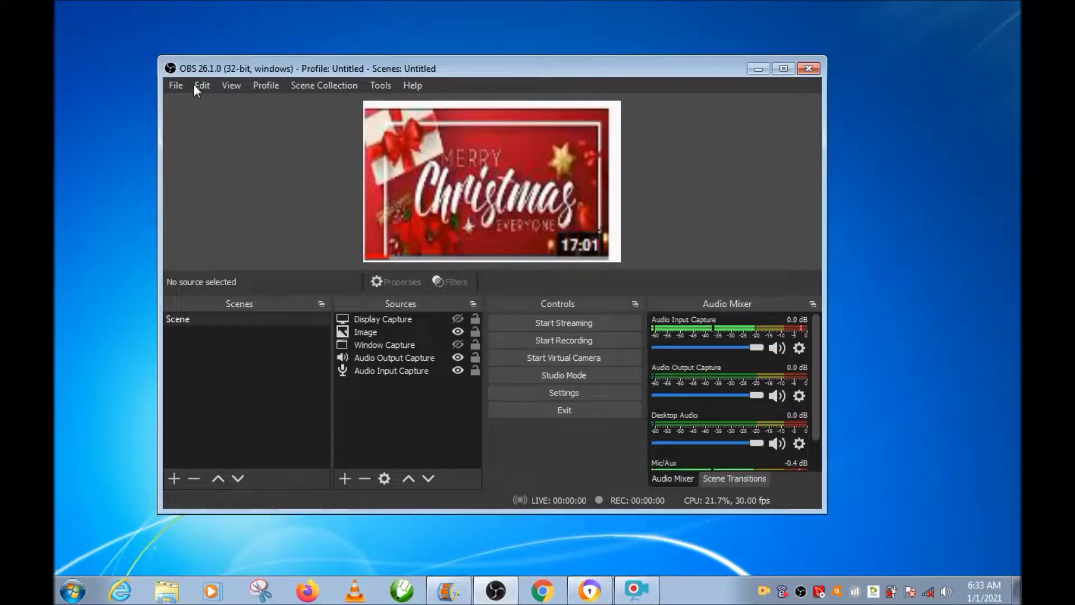
pyautogui.click(177, 87)
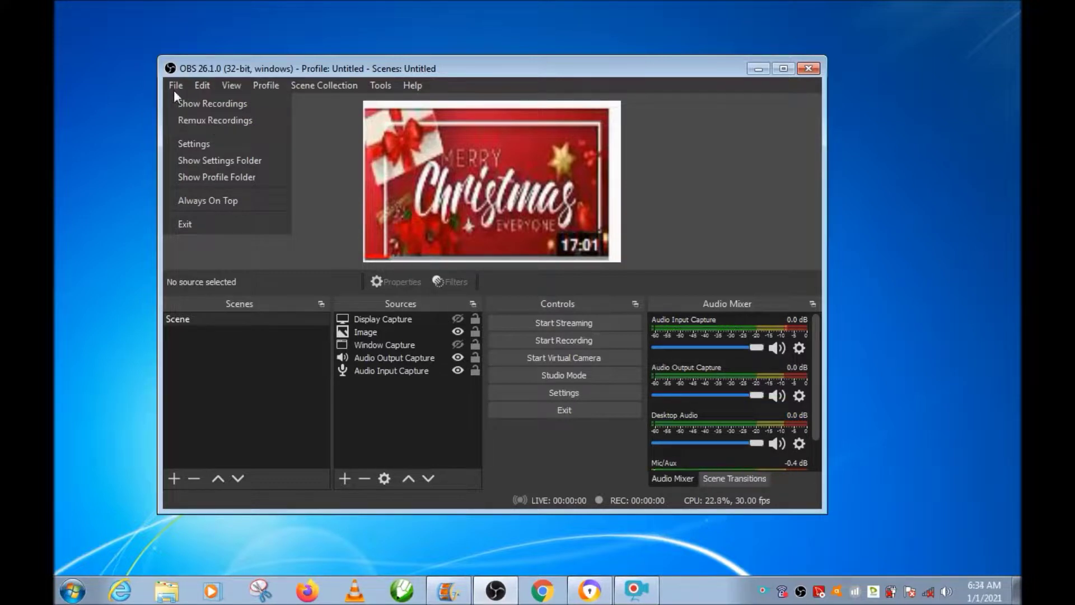
pyautogui.click(197, 121)
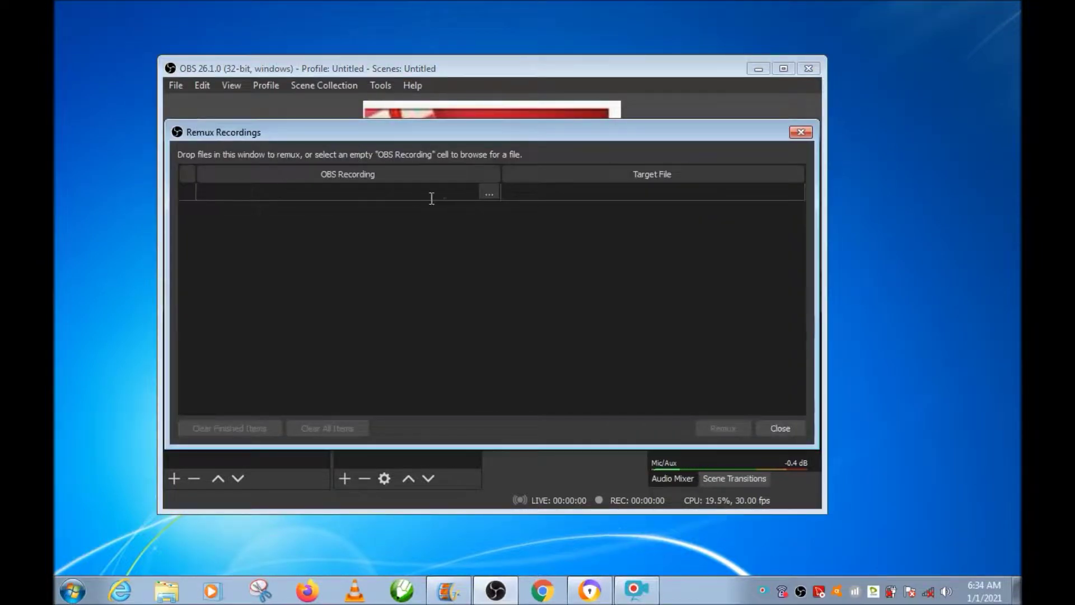
pyautogui.click(492, 195)
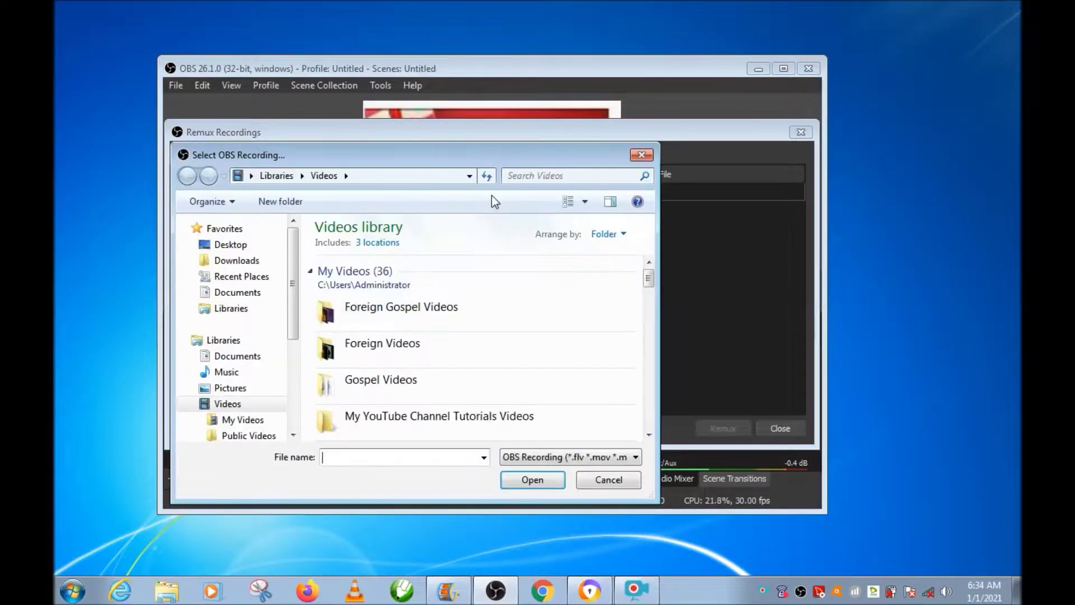
pyautogui.click(637, 282)
pyautogui.moveTo(650, 277); pyautogui.dragTo(644, 324)
pyautogui.click(635, 330)
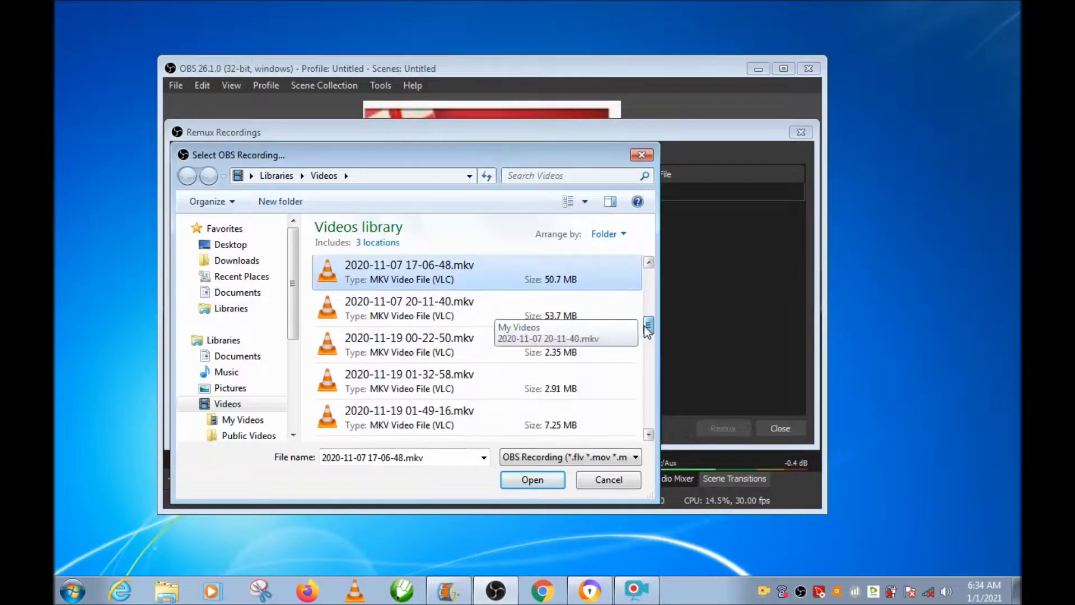
pyautogui.click(401, 383)
pyautogui.click(532, 480)
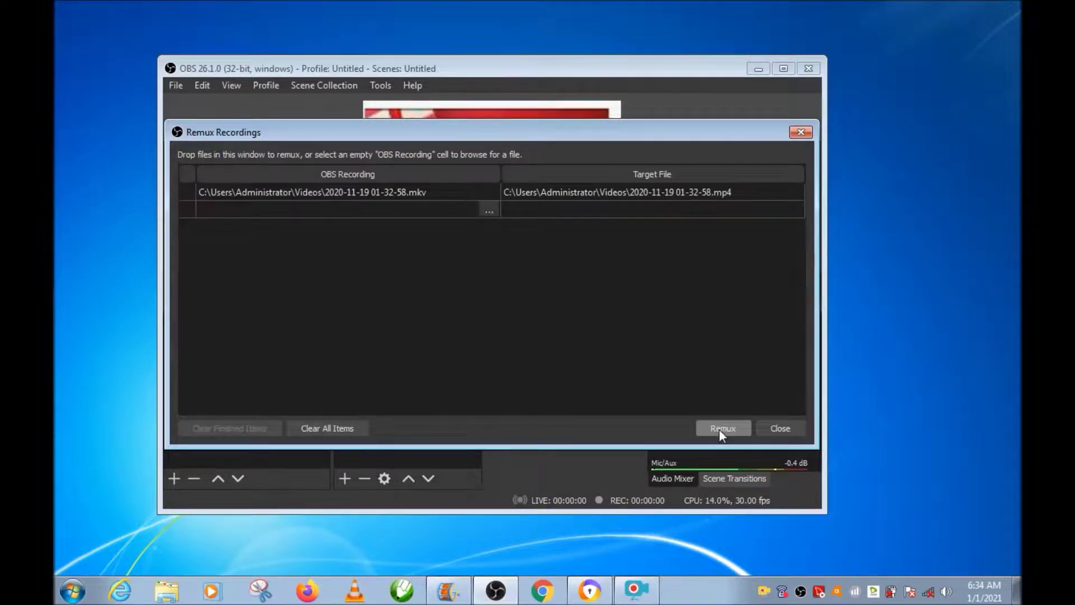
pyautogui.click(720, 431)
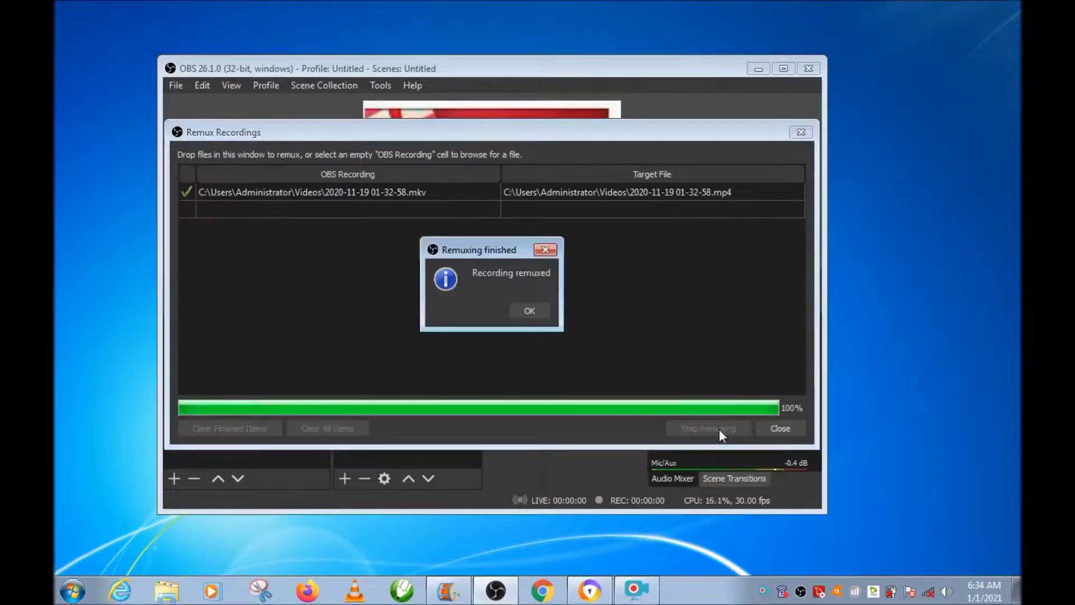
pyautogui.click(528, 311)
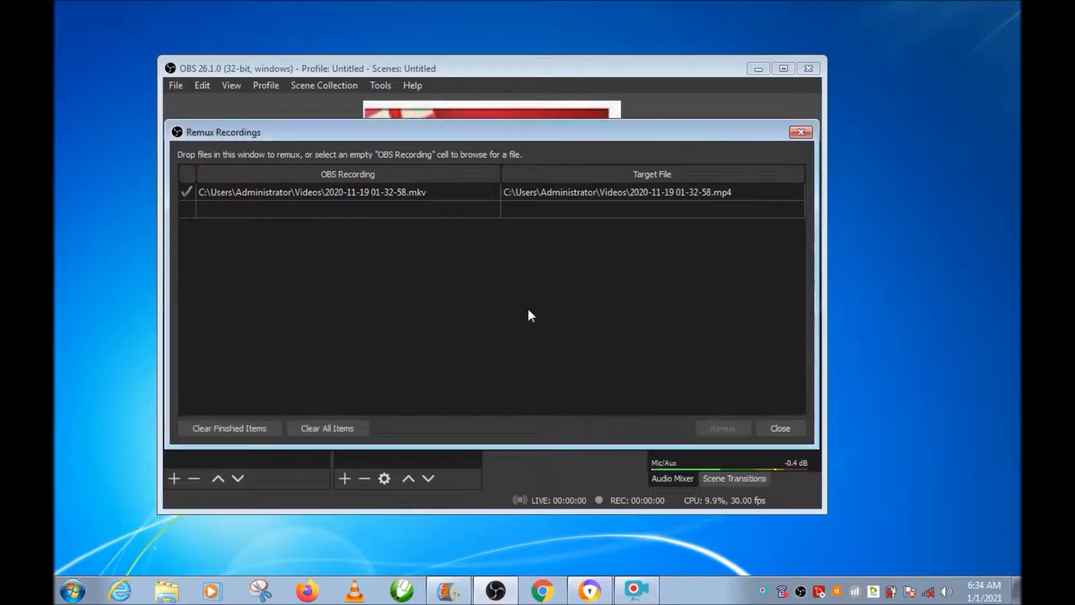
pyautogui.click(784, 428)
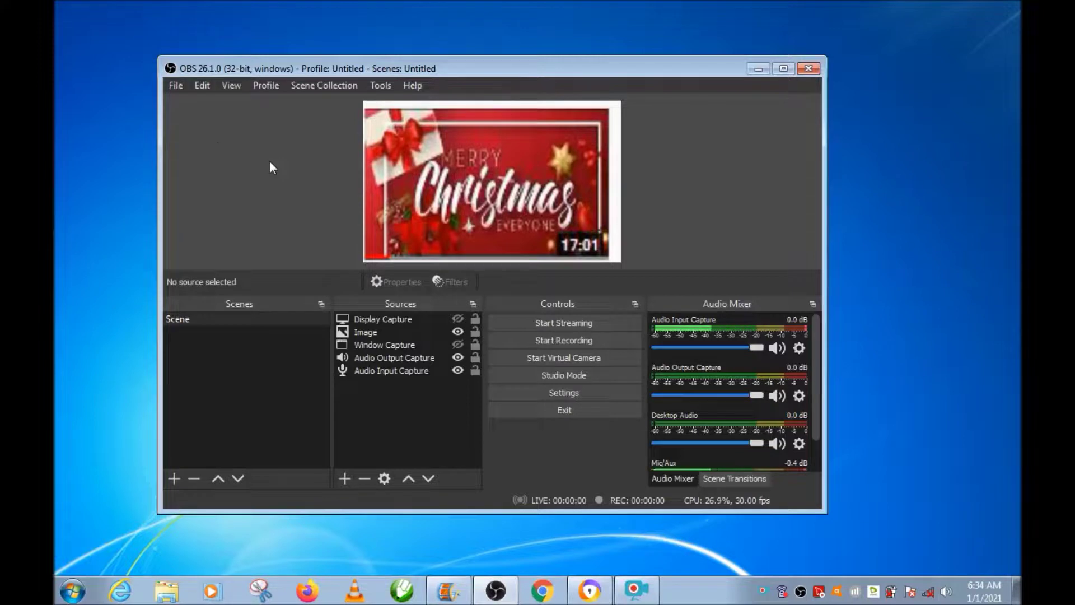
# Step: Examine the available recording formats in the Output settings, keep mp4, and close the settings
pyautogui.click(174, 83)
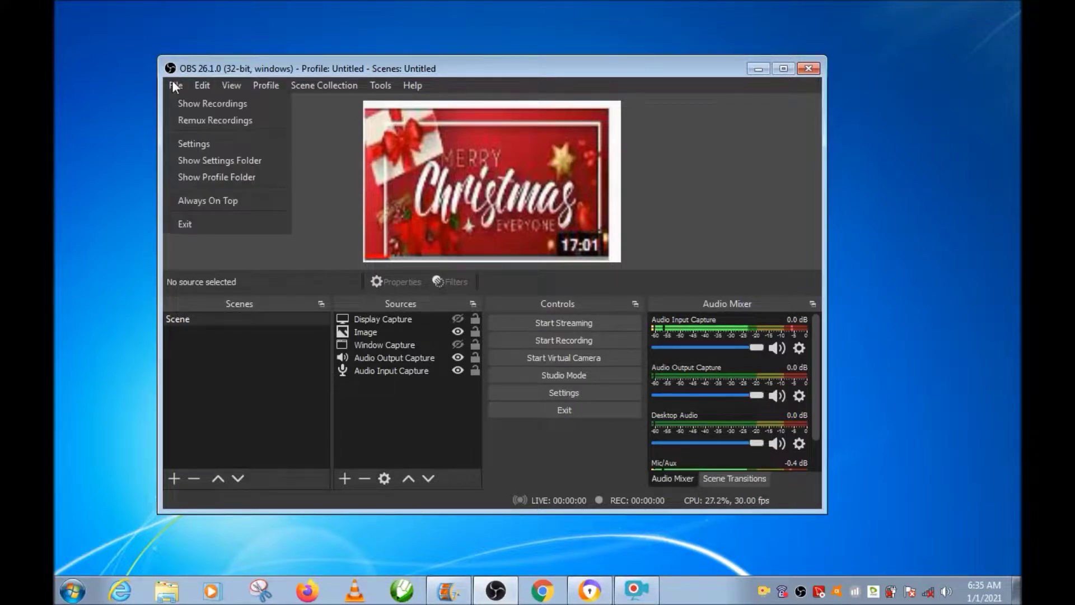
pyautogui.click(206, 148)
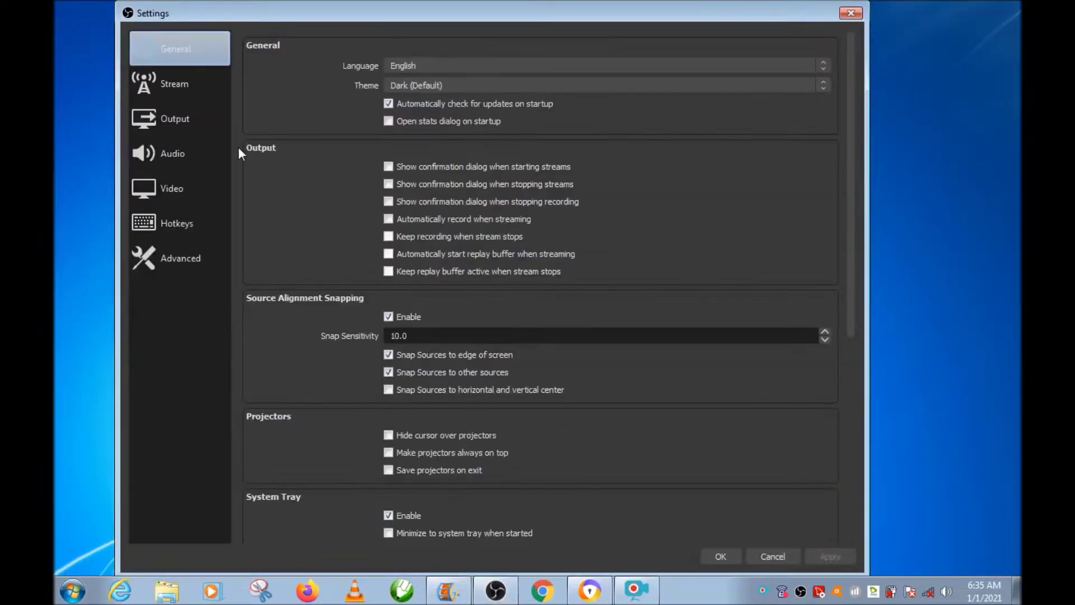
pyautogui.click(183, 117)
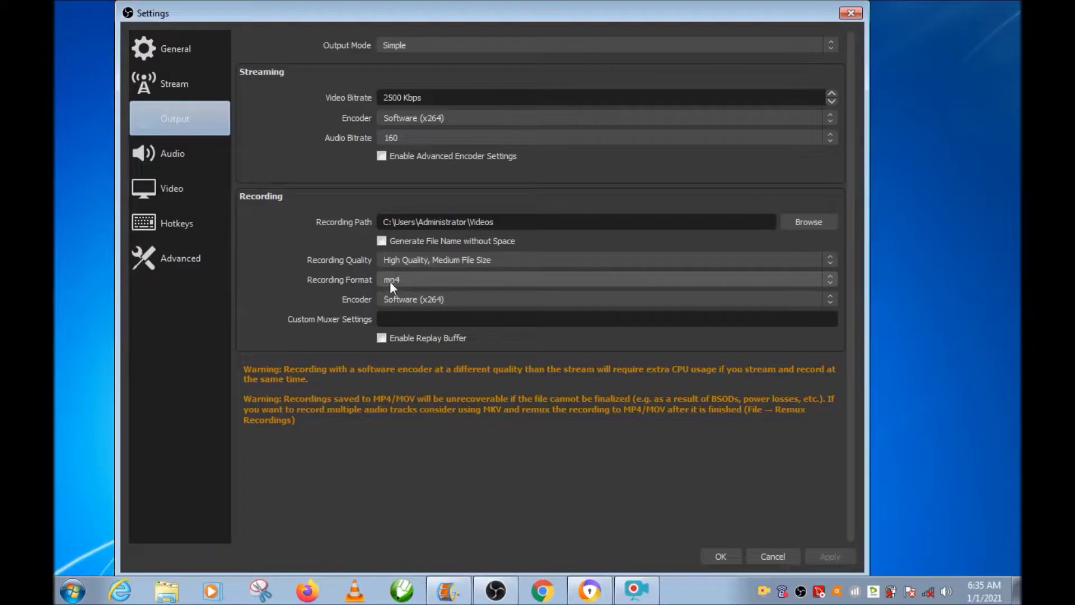
pyautogui.click(831, 281)
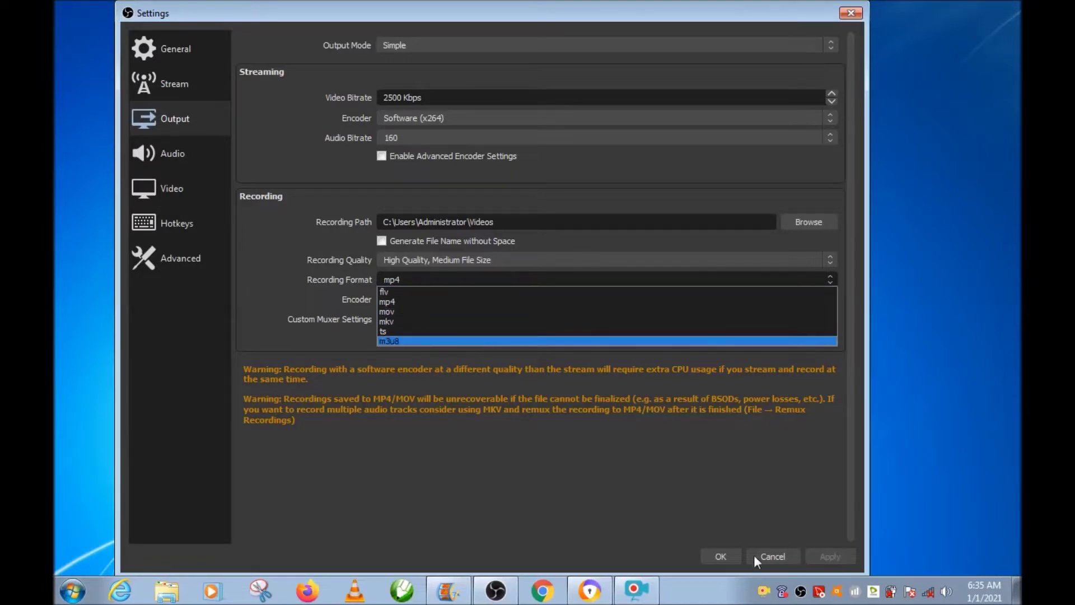
pyautogui.click(725, 553)
pyautogui.click(725, 553)
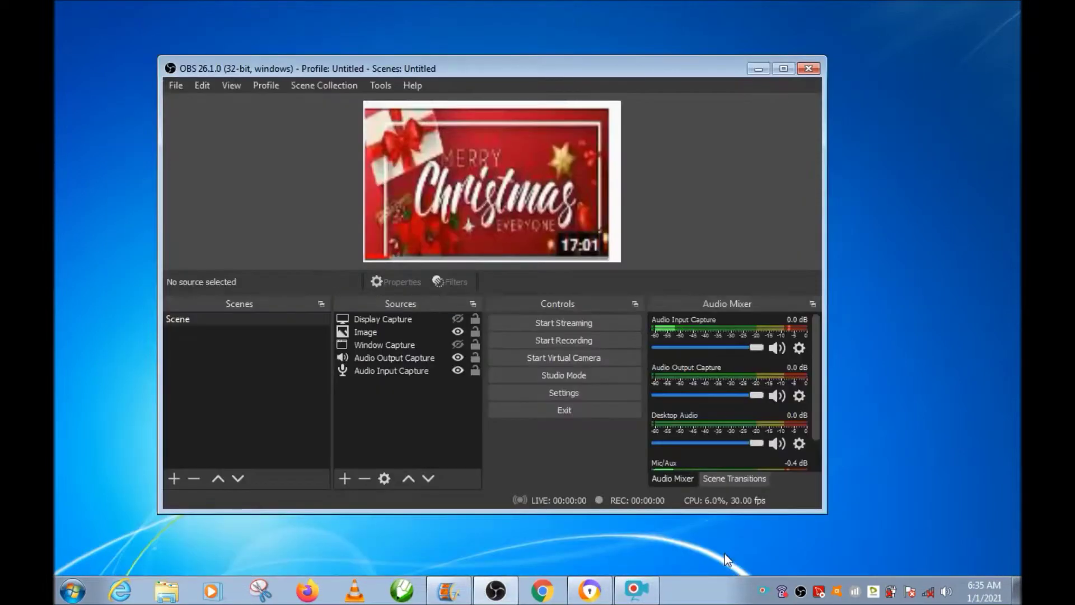